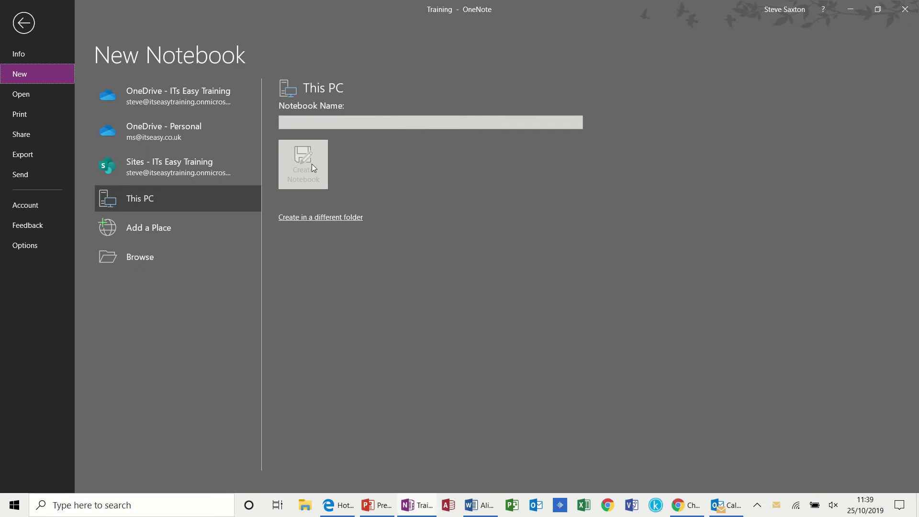
Step: Return from the new-notebook screen to the notes, then expand and collapse the other notebooks
left_click(27, 24)
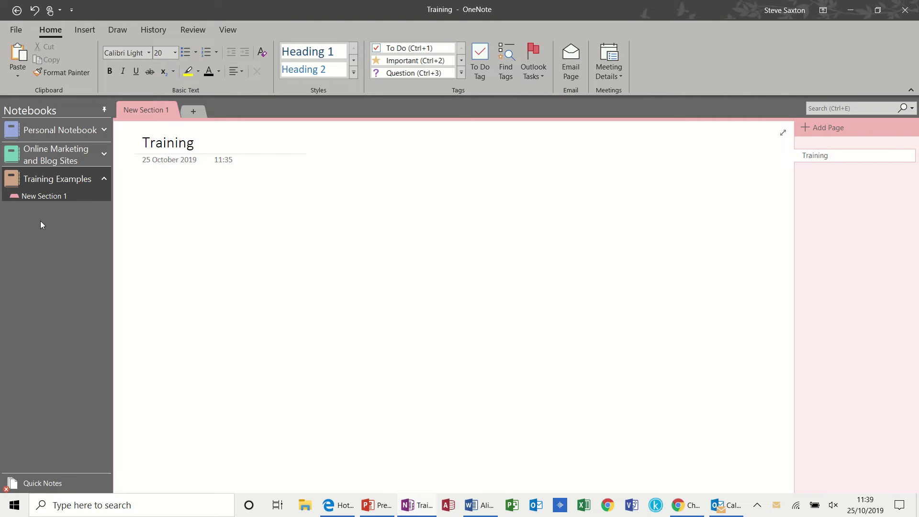
left_click(104, 154)
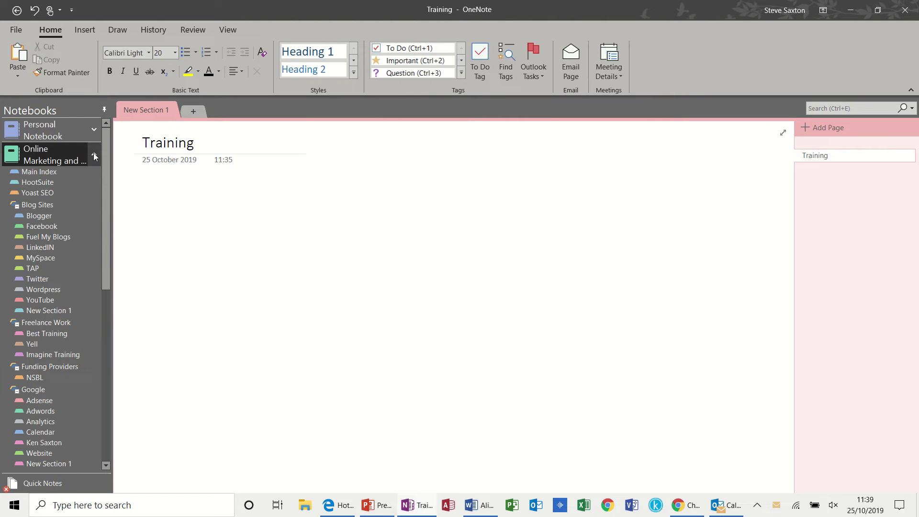
left_click(94, 155)
left_click(103, 131)
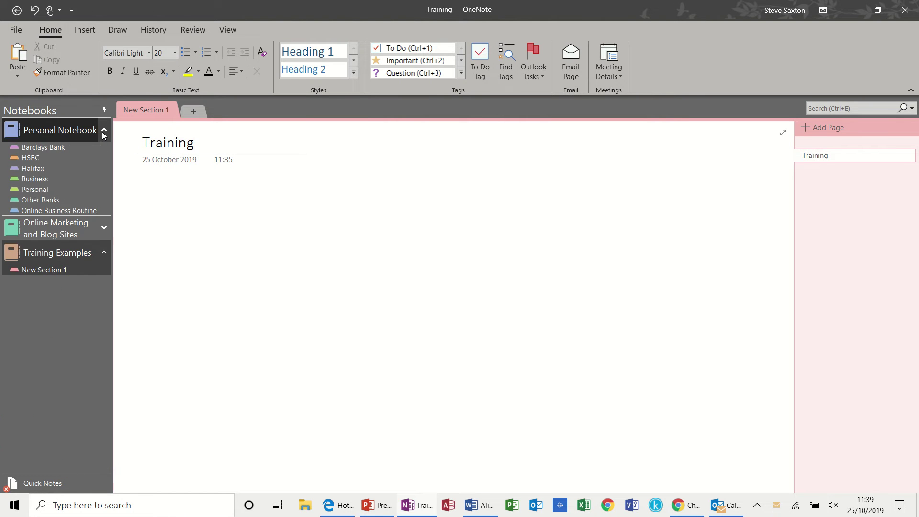
left_click(104, 131)
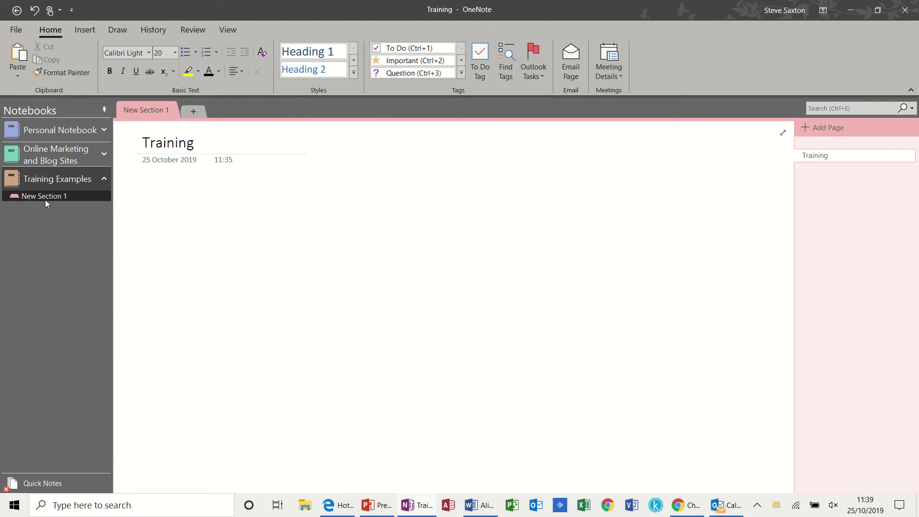
Step: Rename New Section 1 to 'IT's Easy'
double_click(165, 109)
type("I")
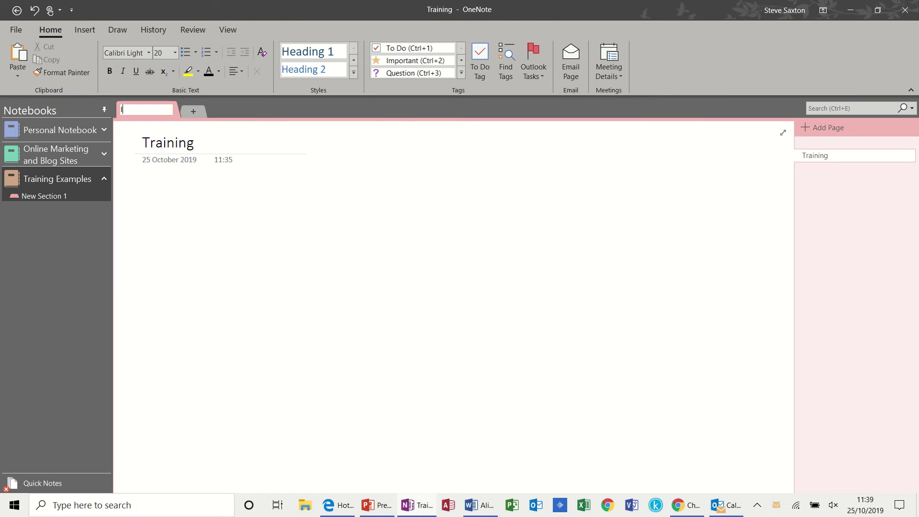
type("T's Easy")
left_click(173, 194)
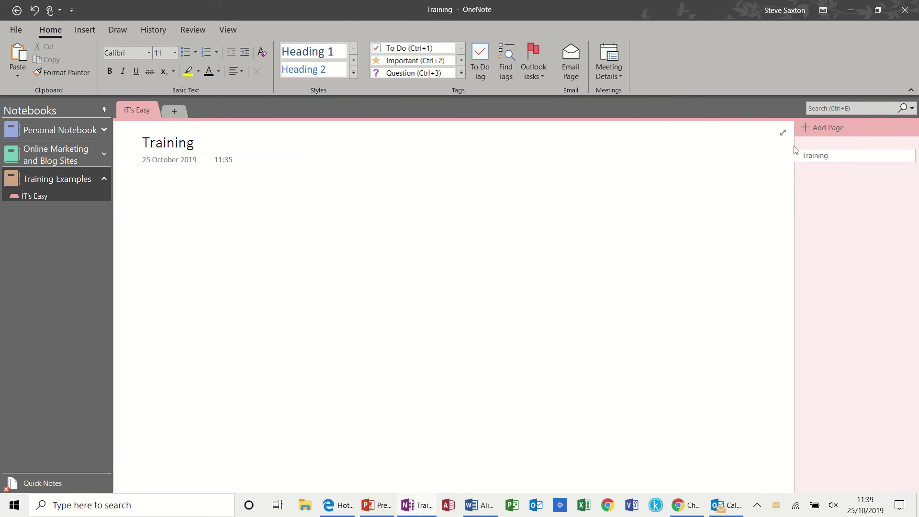
Step: Add a page titled 'Assets' and go back to the Training page
left_click(822, 129)
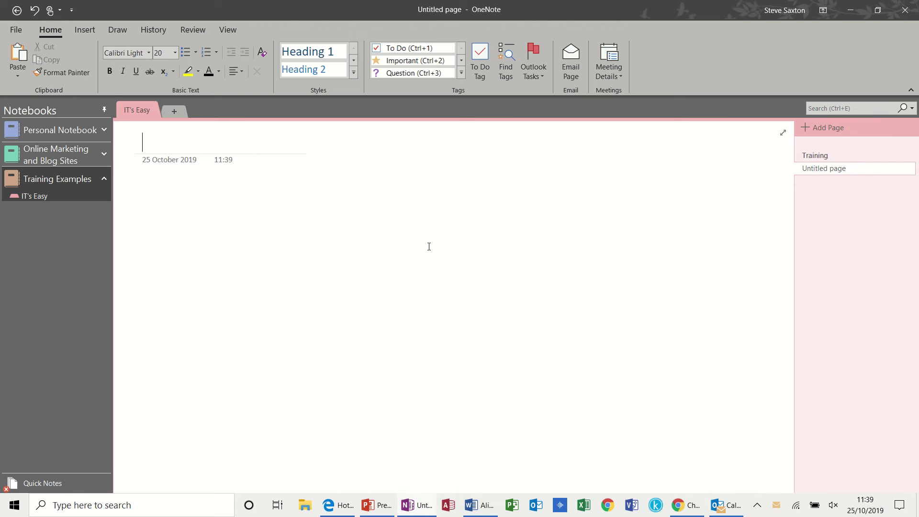
type("Assets")
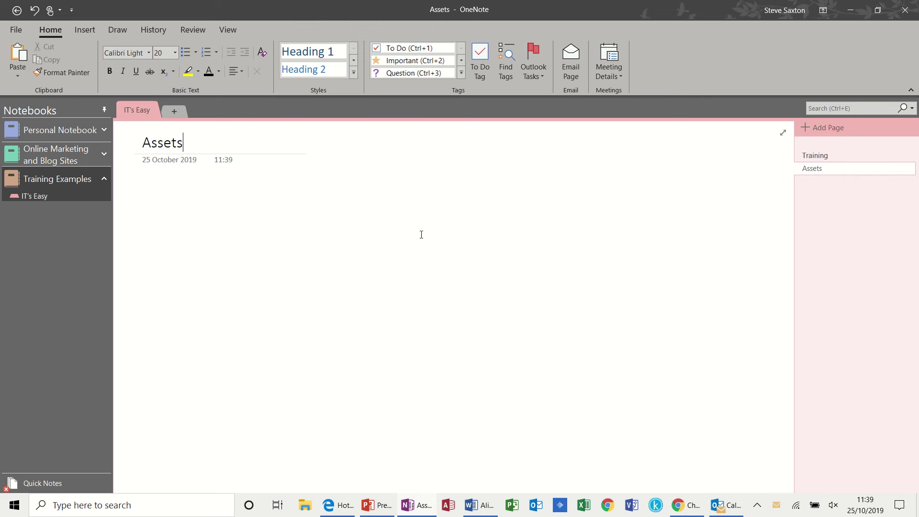
left_click(820, 158)
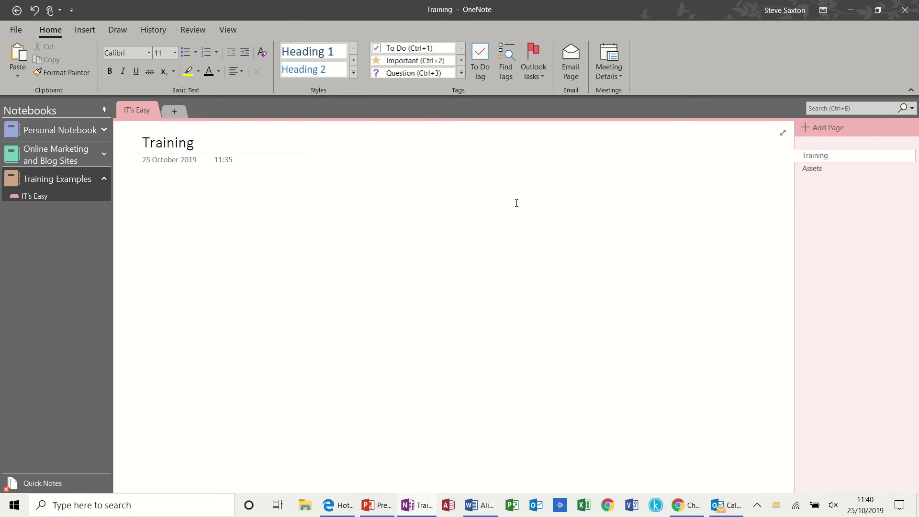
Step: Create a new section named 'Testing' after IT's Easy
left_click(173, 109)
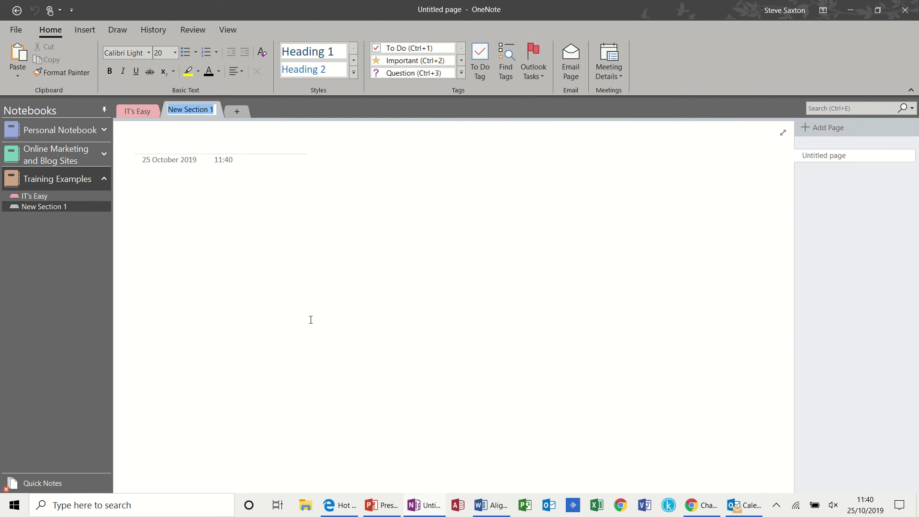
type("Testin")
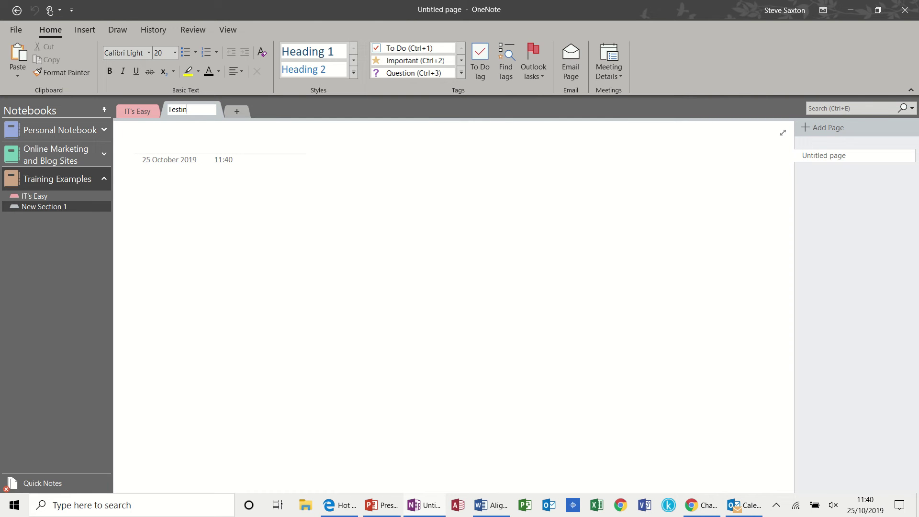
type("g")
left_click(138, 110)
left_click(175, 110)
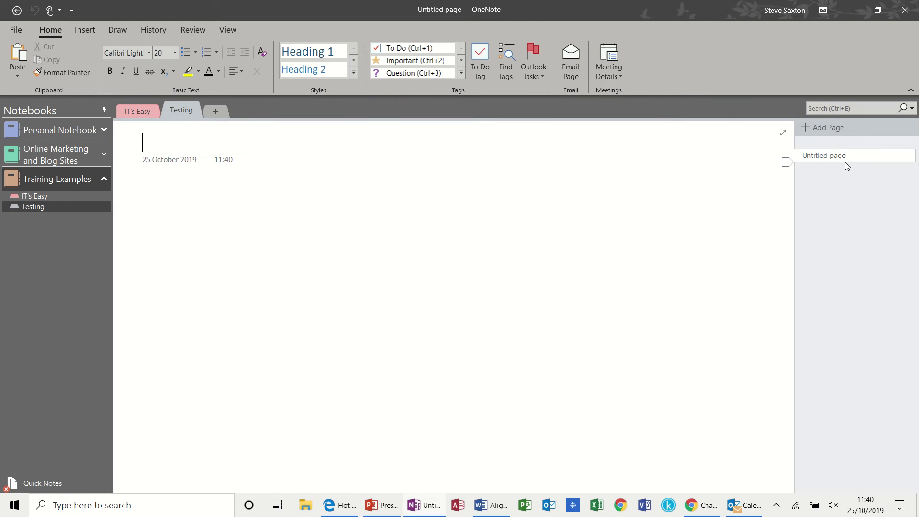
Step: In IT's Easy, type a bulleted list on Training: Item 1, Item 2, Item3
left_click(142, 110)
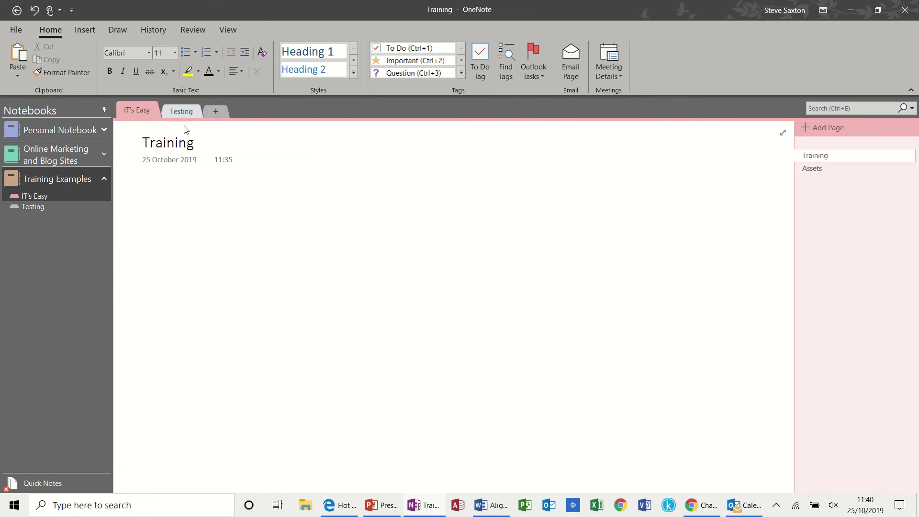
left_click(186, 52)
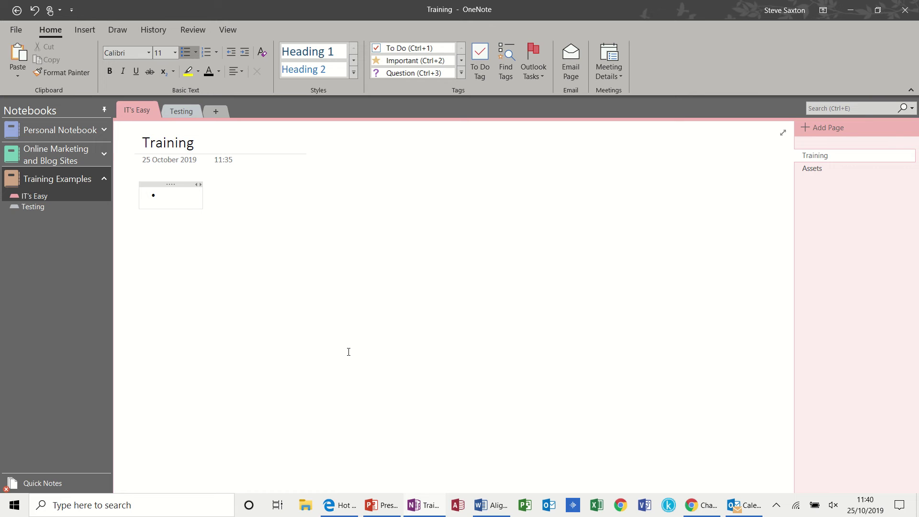
type("Item 1")
key("Return")
type("Item")
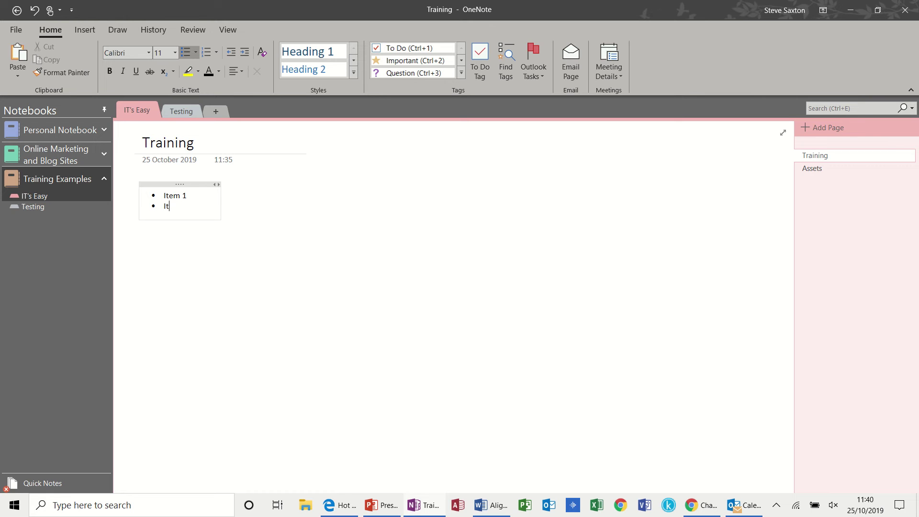
type(" 2")
key("Return")
type("Item3")
key("Return")
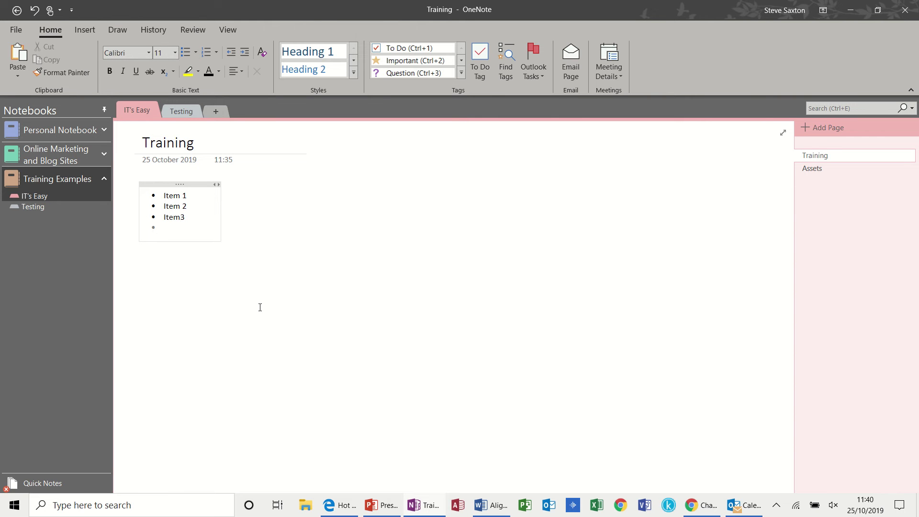
key("Return")
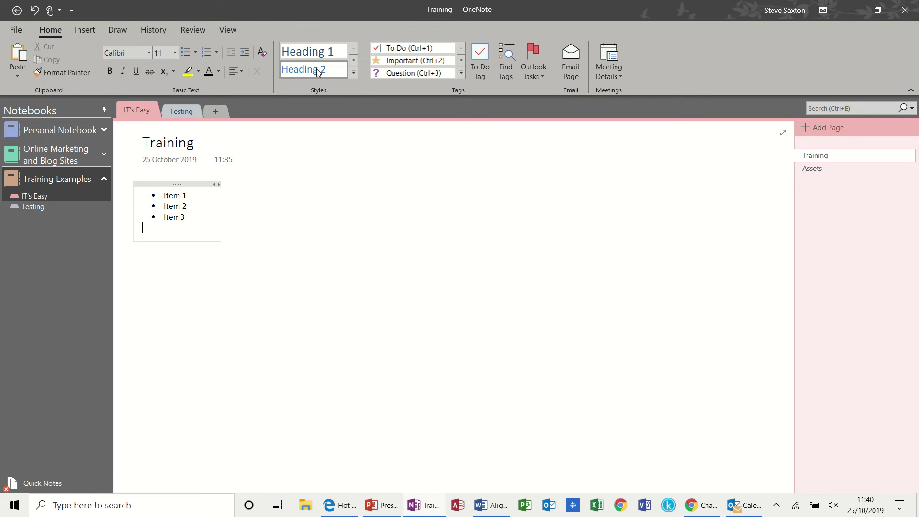
Step: Start a new note beside the list with a Heading 1 first name
left_click(285, 192)
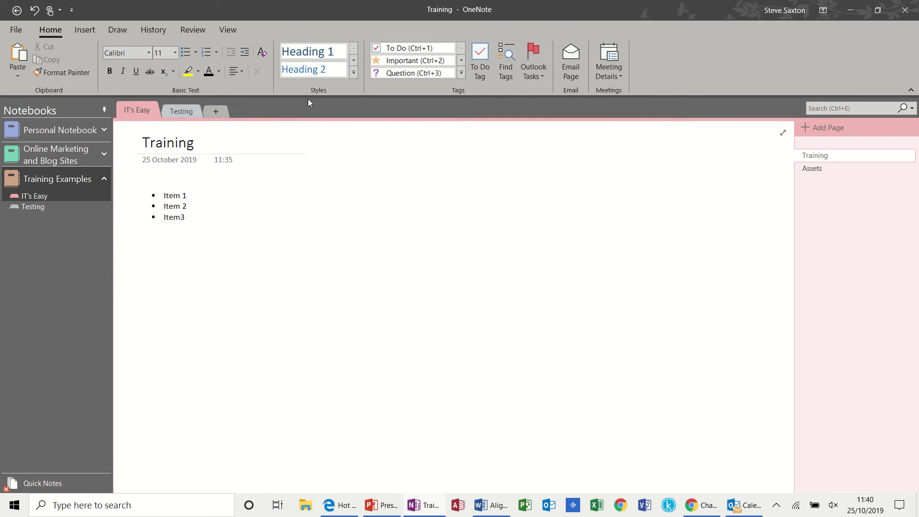
left_click(338, 51)
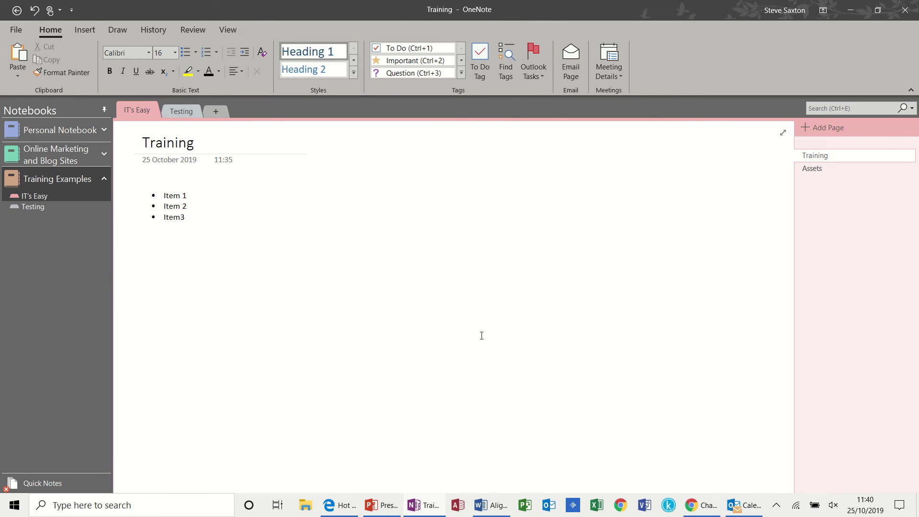
type("Steve")
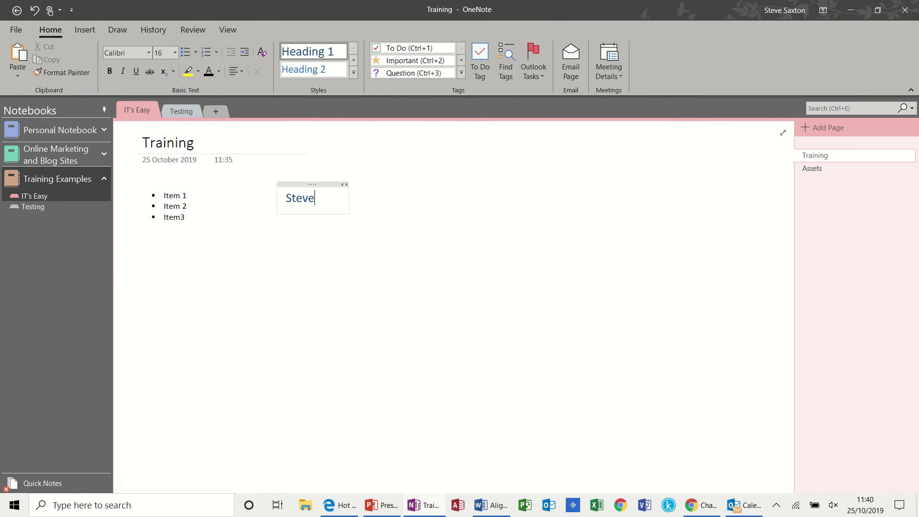
Step: Below the heading, add a numbered list: Test, test 1
left_click(482, 337)
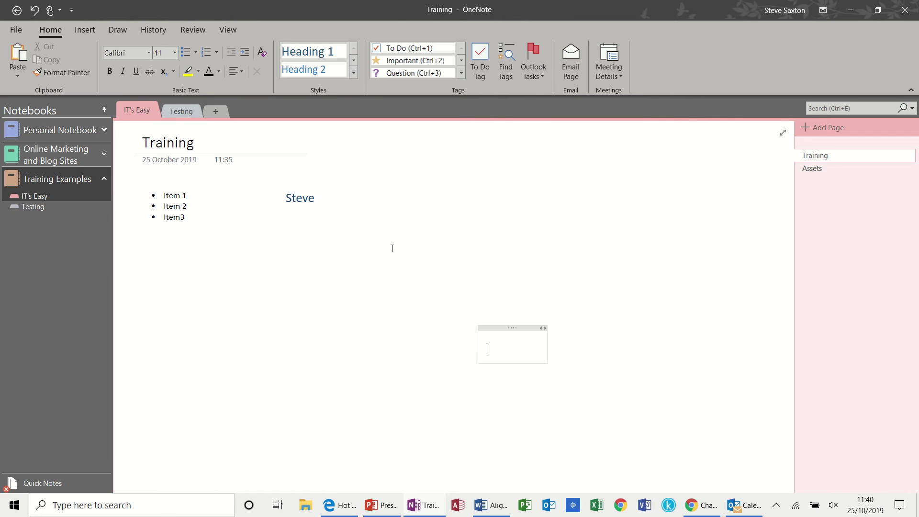
left_click(330, 203)
key("Return")
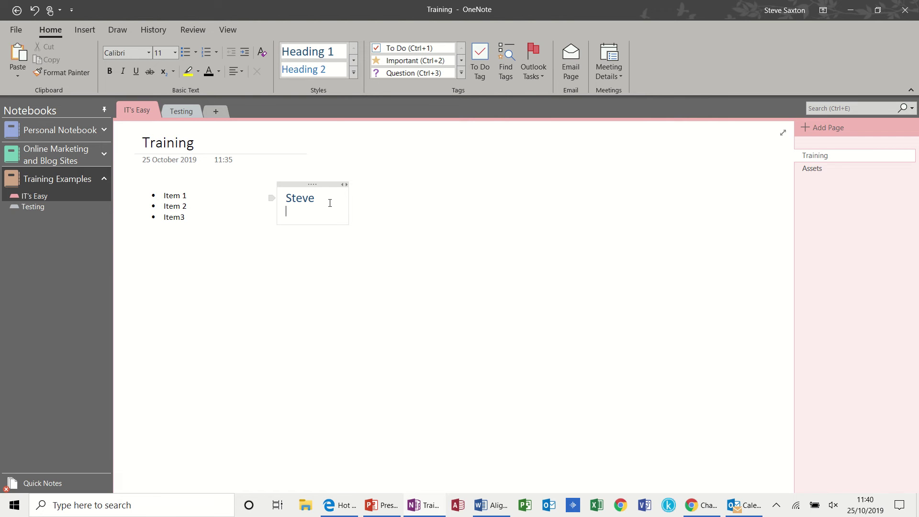
left_click(206, 51)
type("Test")
key("Return")
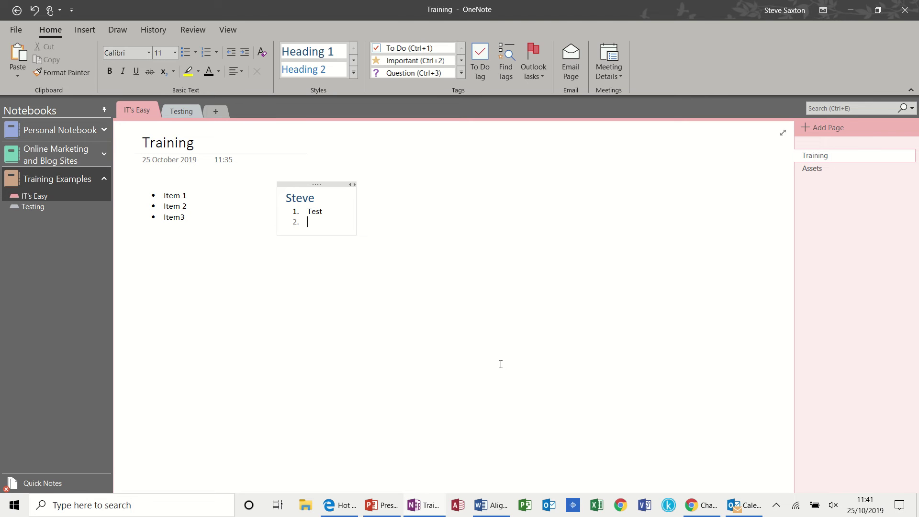
type("test 1")
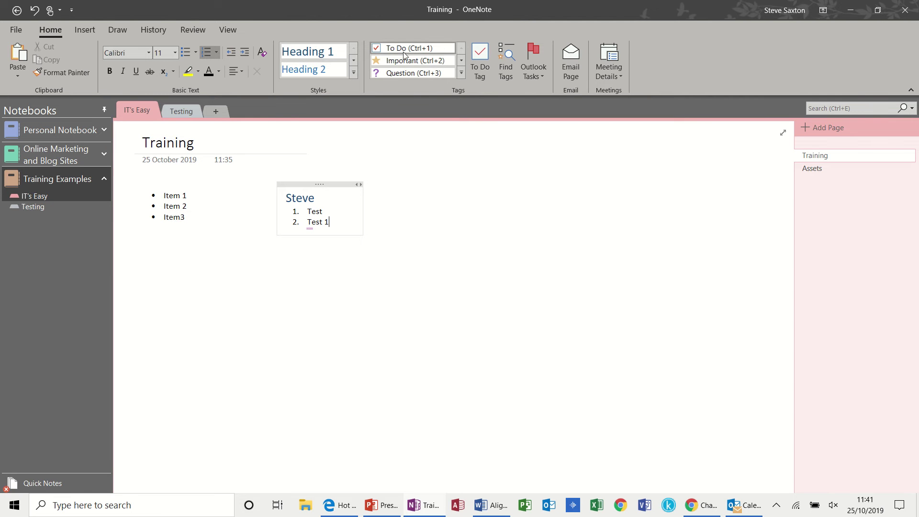
Step: Tag Item 1 as To Do and tick its checkbox
left_click(191, 195)
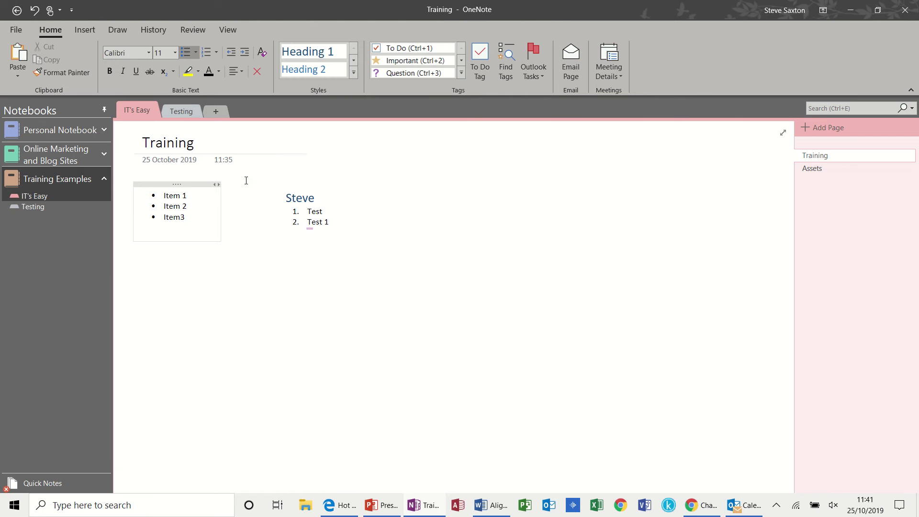
left_click(403, 48)
left_click(146, 195)
Step: Tag Item 2 as Important and Item3 as Question, browsing the full tag list
left_click(193, 206)
left_click(402, 63)
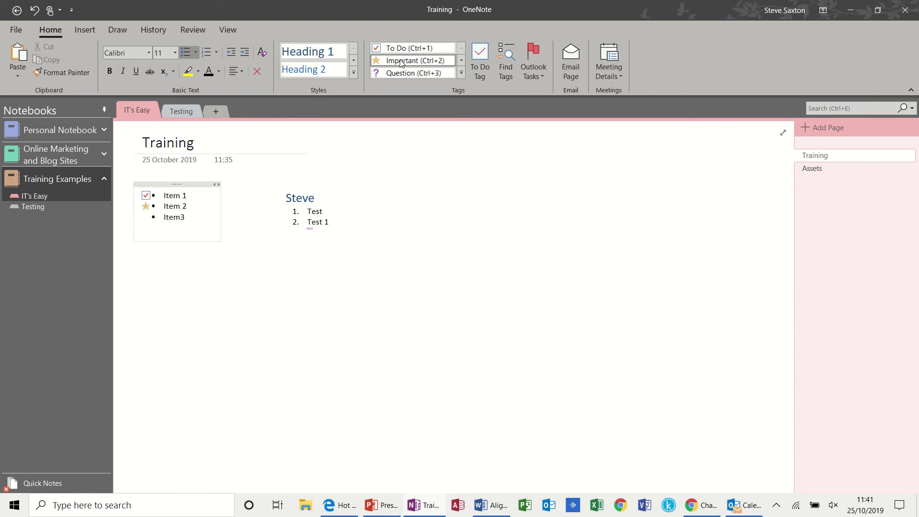
left_click(196, 217)
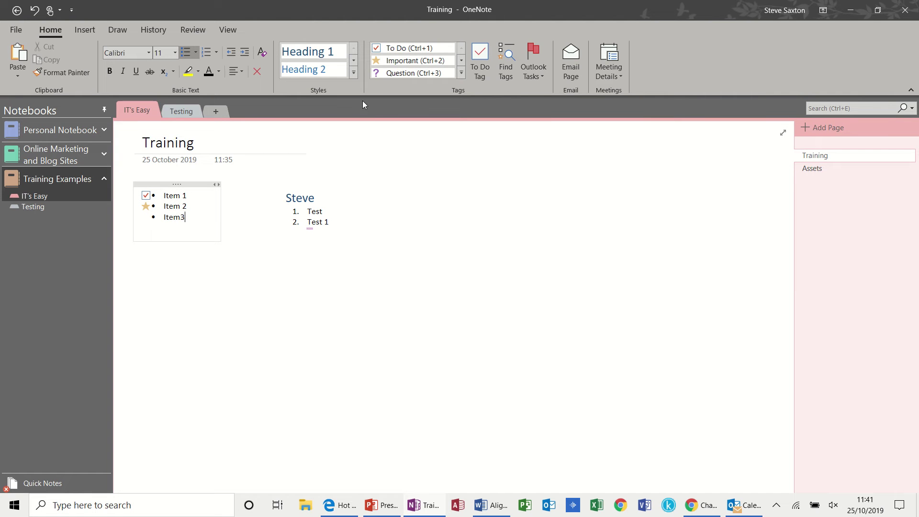
left_click(407, 73)
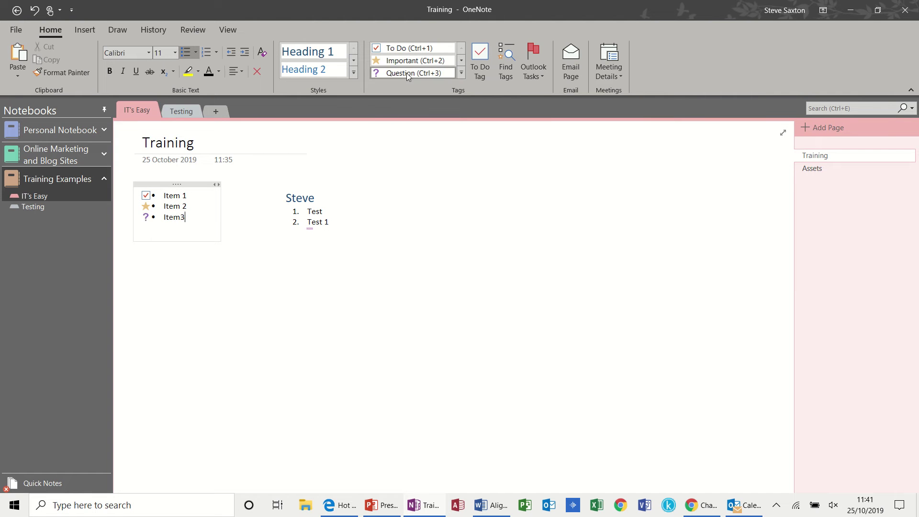
left_click(461, 74)
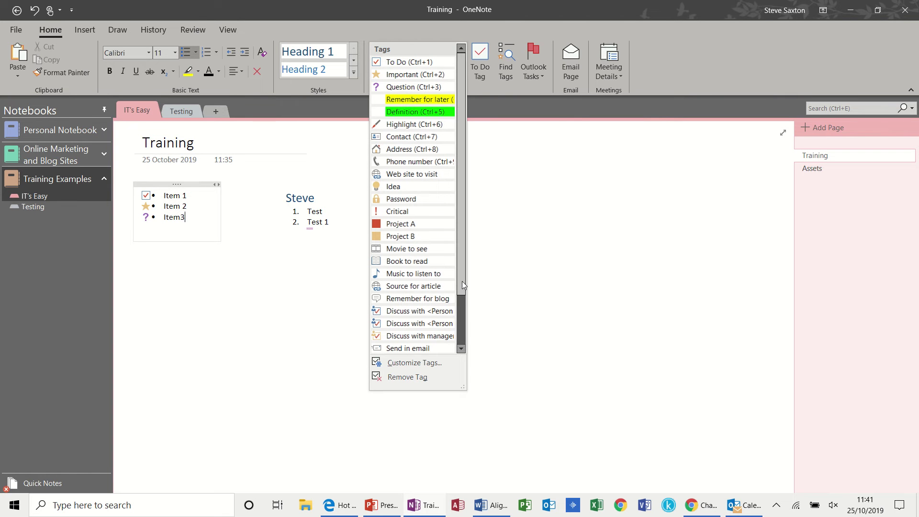
mouse_move(463, 282)
left_mouse_down()
mouse_move(461, 303)
mouse_move(461, 264)
left_mouse_up()
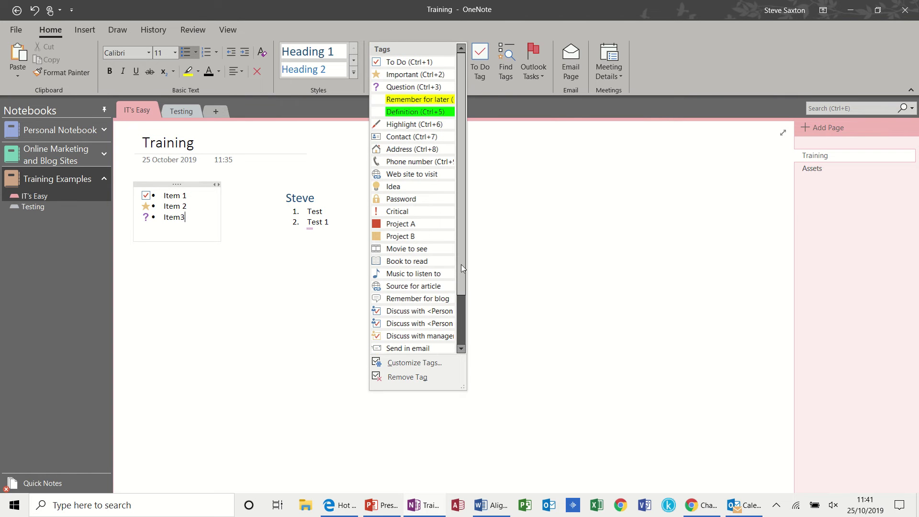
left_click(493, 185)
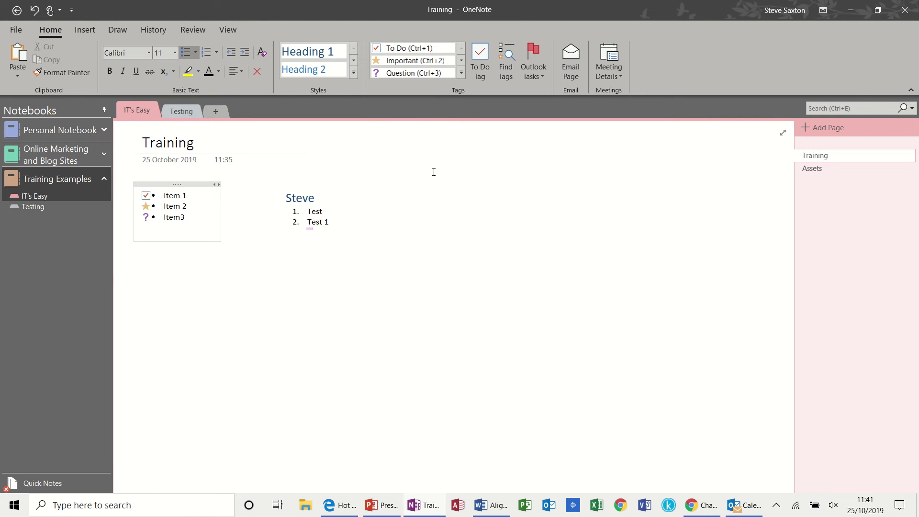
Step: Type a new note 'Sales team meeting' and give it the To Do tag
left_click(401, 197)
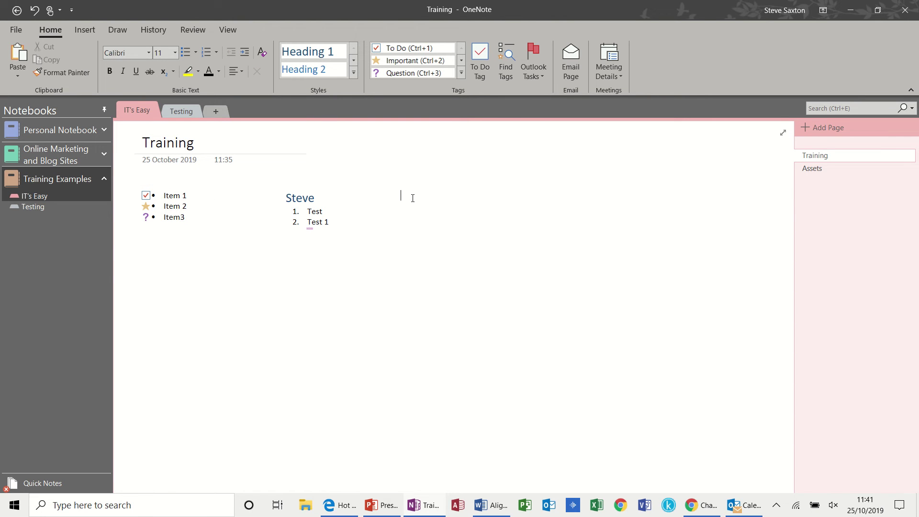
type("Sales")
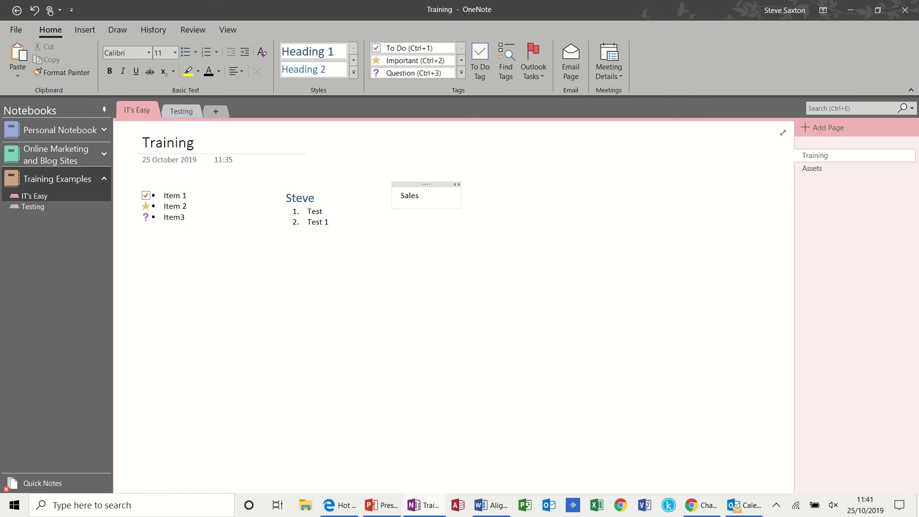
type(" team meeting")
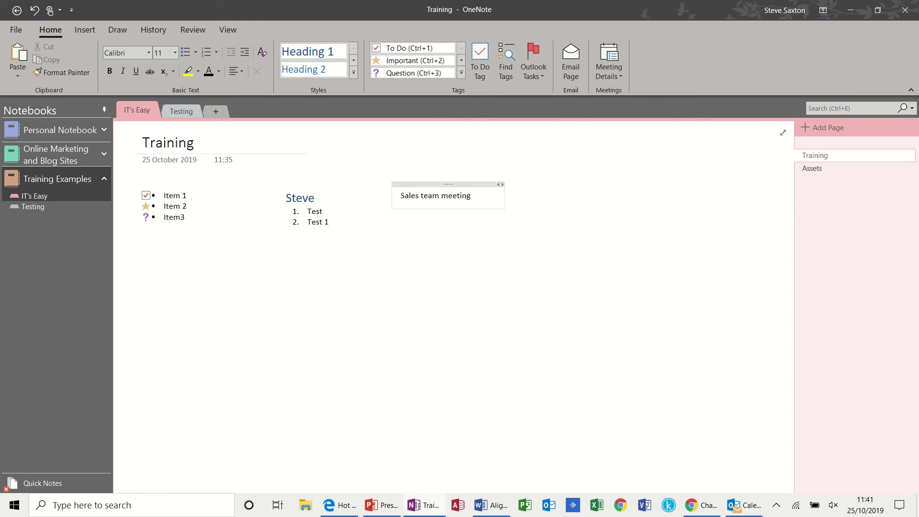
left_click(482, 60)
Step: Tick Sales team meeting as done and review every tagged item in the Tags Summary pane
left_click(394, 197)
left_click(507, 58)
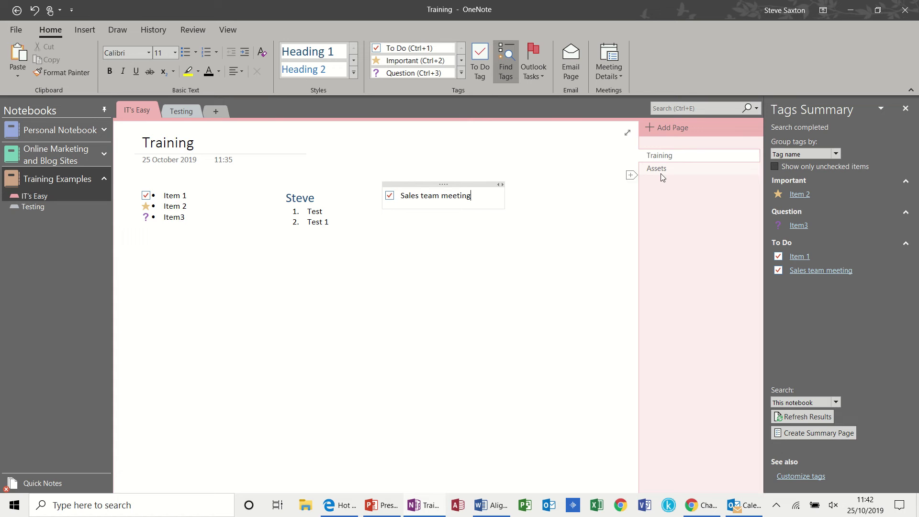
left_click(794, 195)
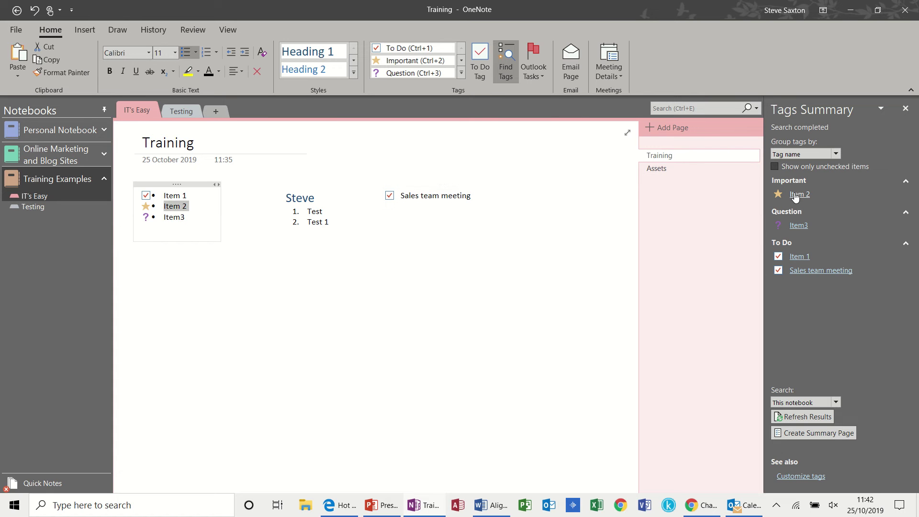
left_click(799, 227)
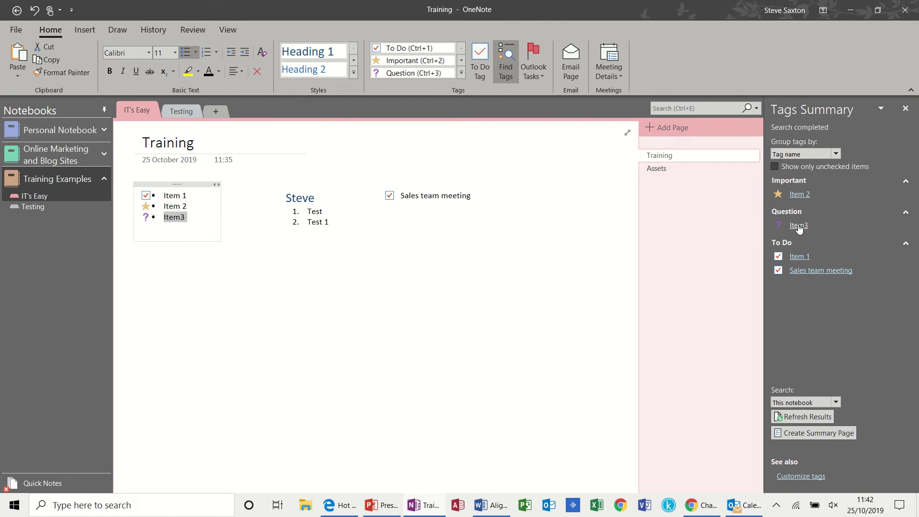
left_click(798, 257)
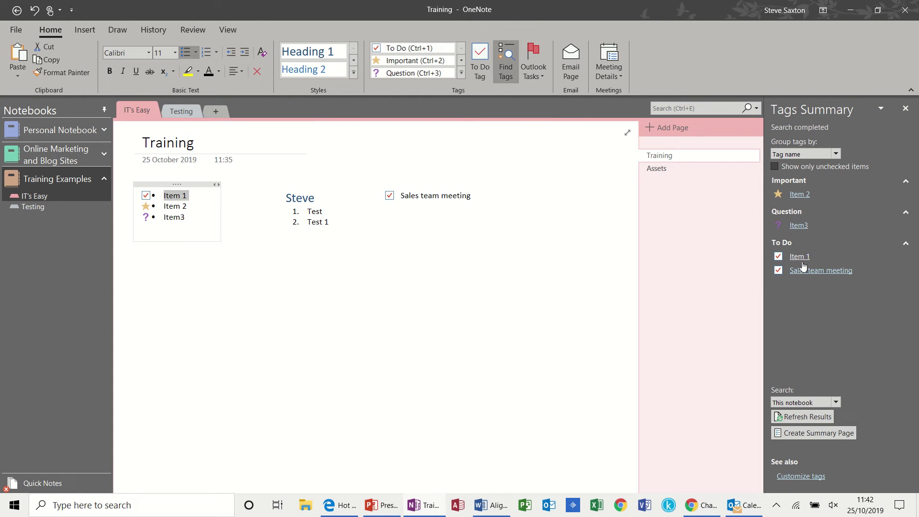
left_click(804, 271)
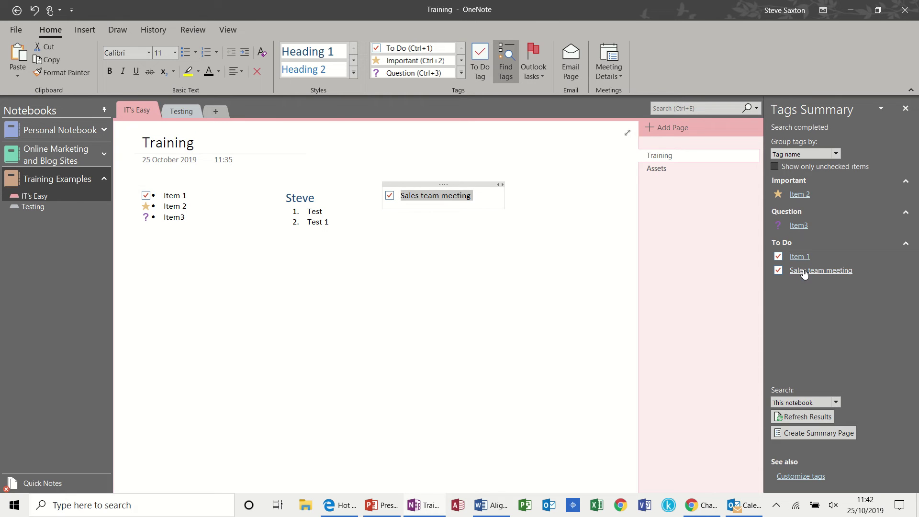
left_click_drag(832, 110, 917, 111)
Step: Add an 'admin meeting' note and flag it as an Outlook task due Tomorrow
left_click(410, 236)
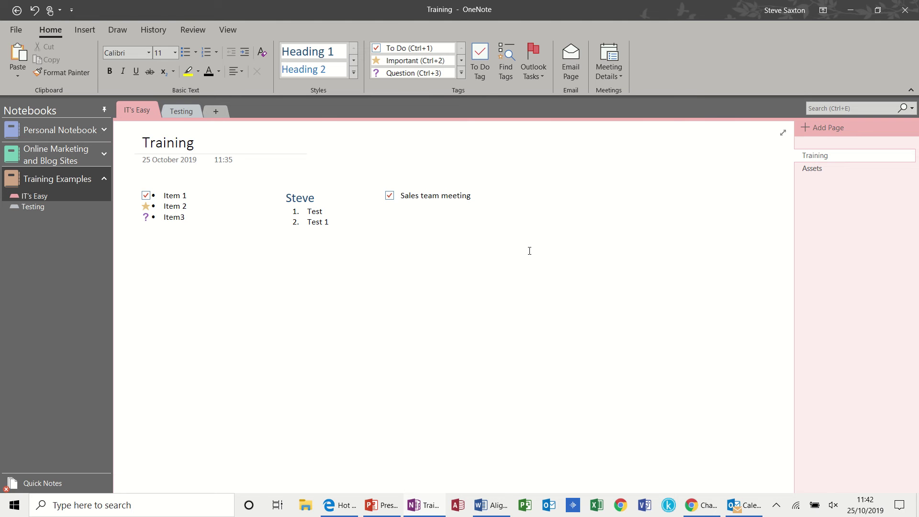
type("admin meeting")
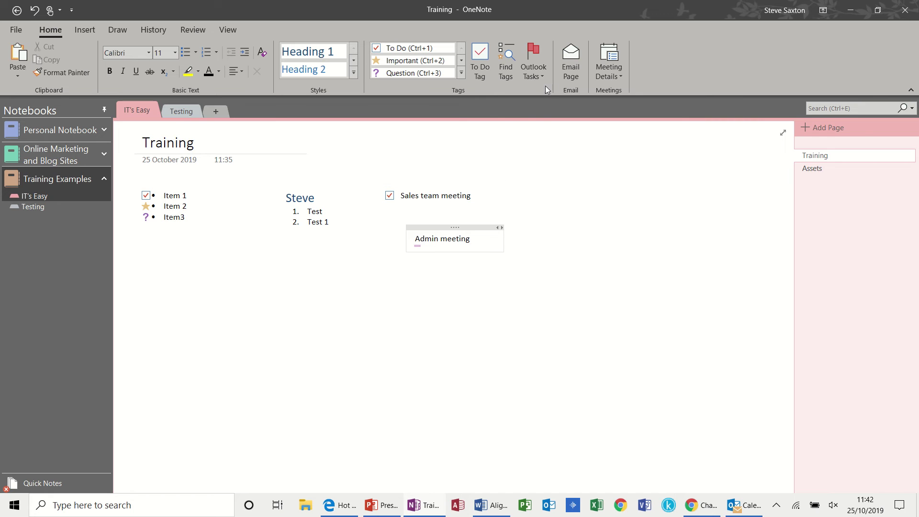
left_click(542, 72)
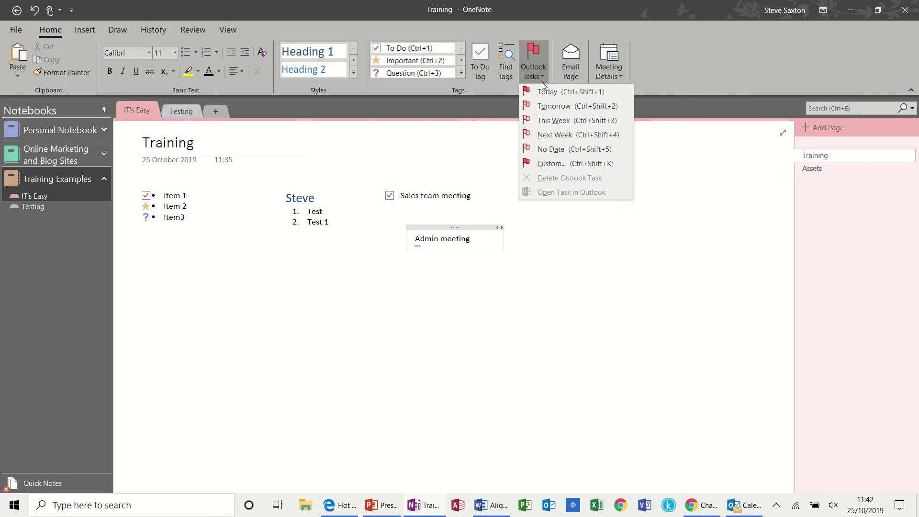
left_click(567, 105)
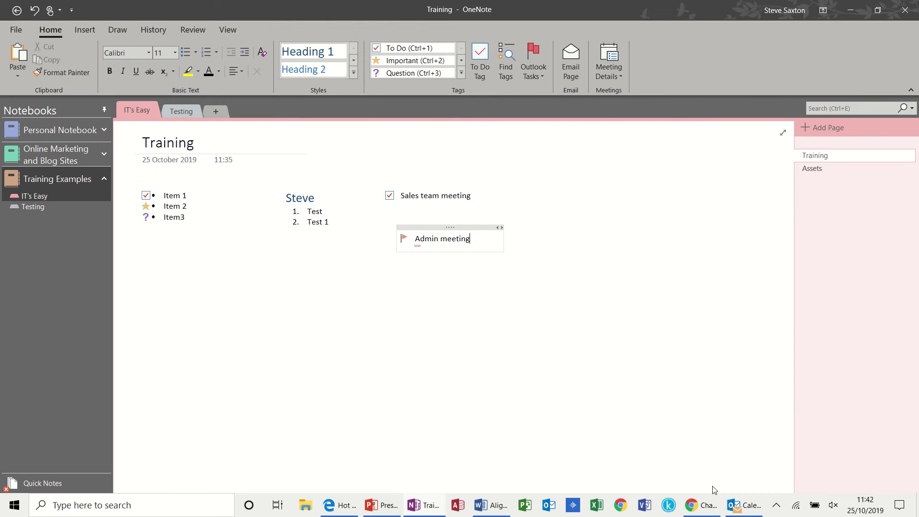
left_click(735, 508)
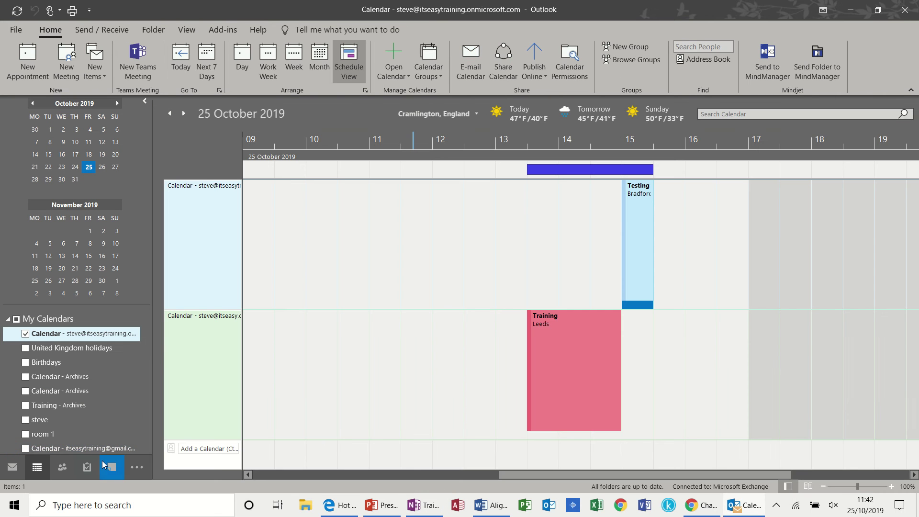
left_click(87, 466)
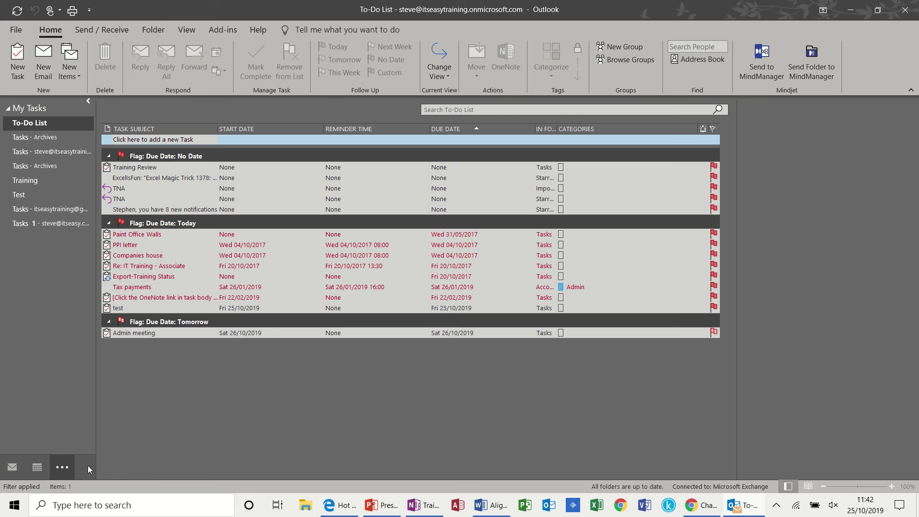
left_click(116, 333)
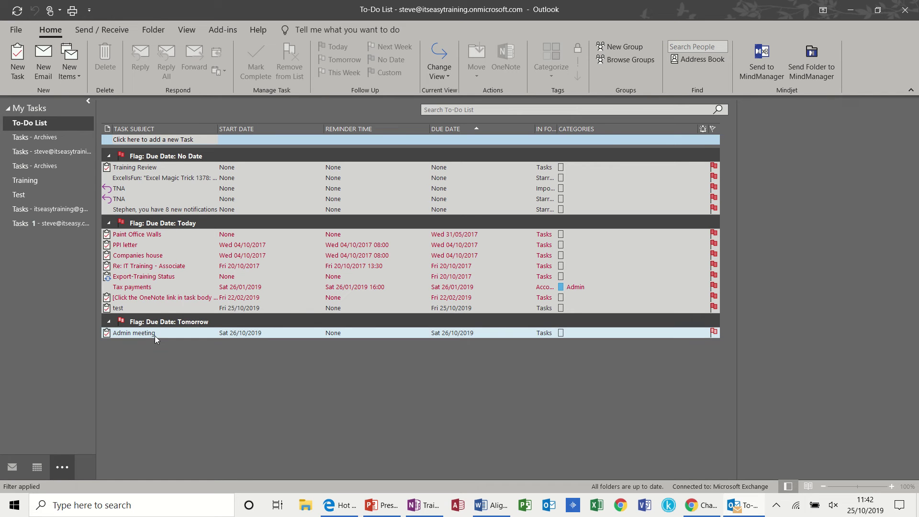
left_click(415, 507)
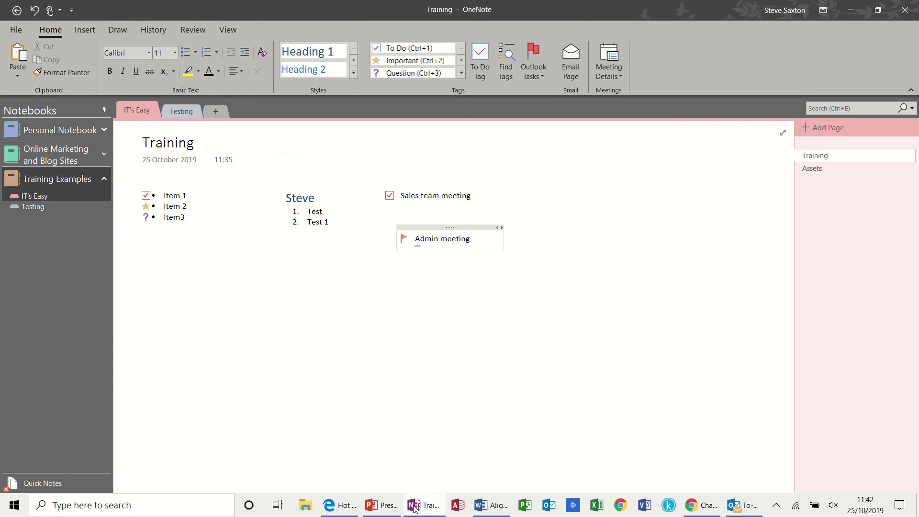
Step: Insert the Outlook details of the Testing meeting in Bradford on 25/10/2019 15:00
left_click(490, 279)
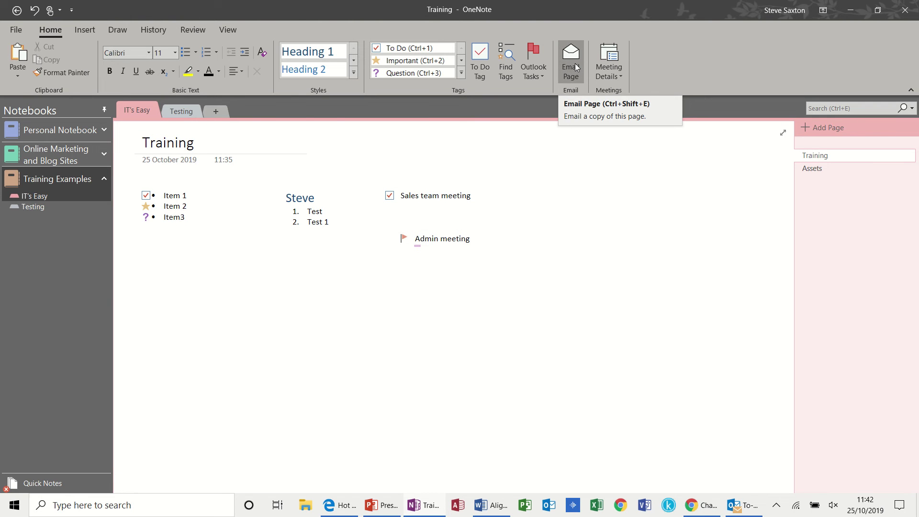
left_click(619, 76)
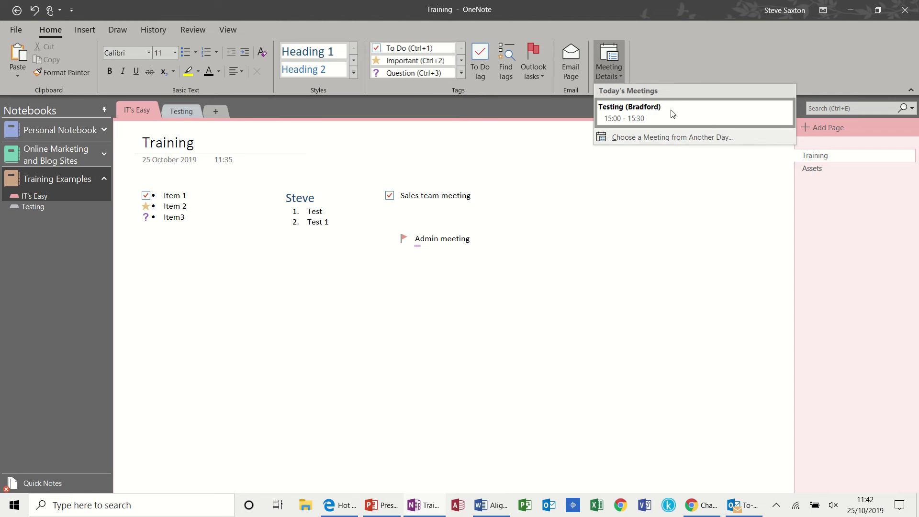
left_click(623, 137)
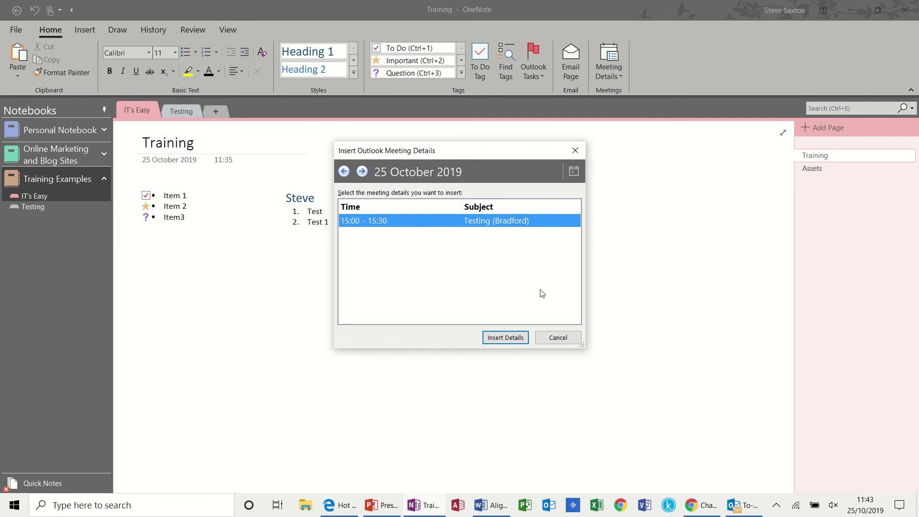
left_click(363, 173)
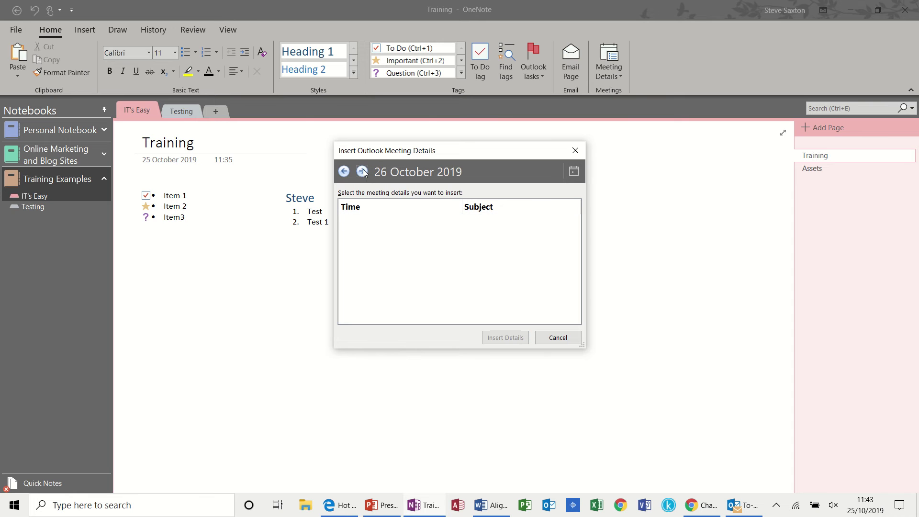
left_click(344, 171)
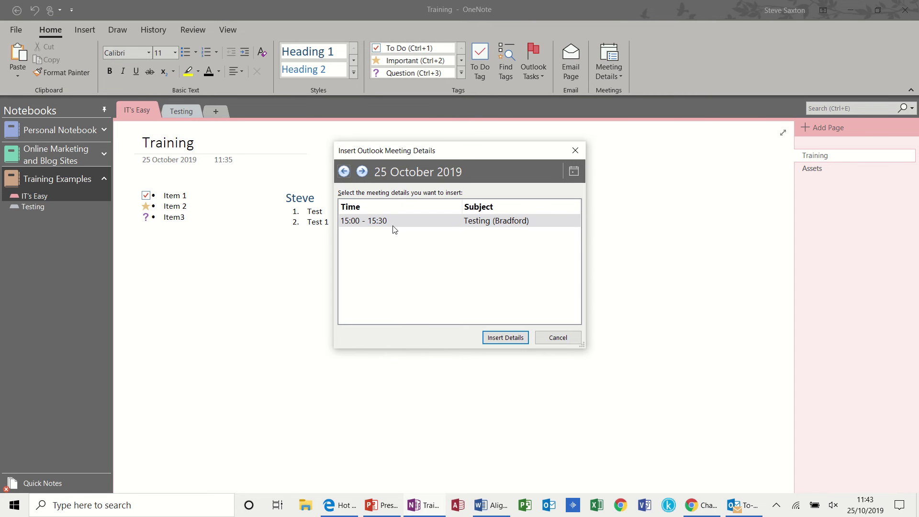
left_click(505, 338)
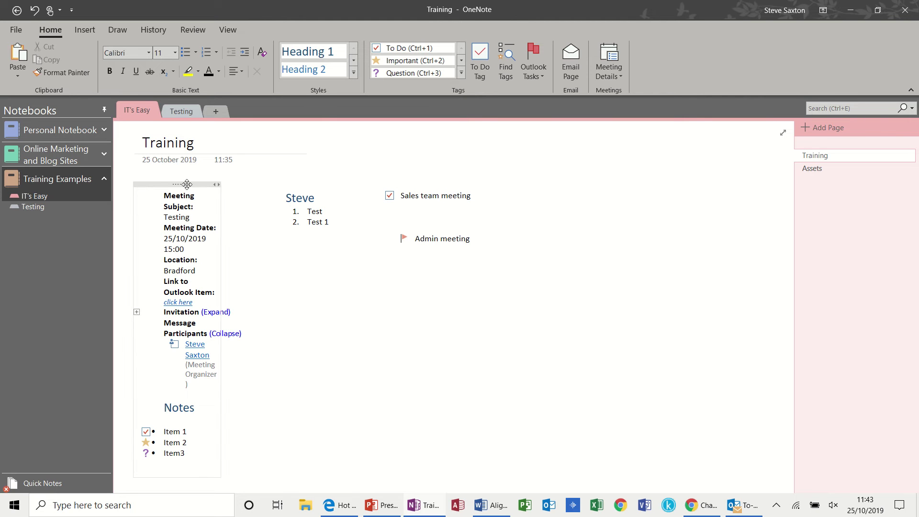
Step: Try moving the meeting details right and widening them, then move them back left
left_click_drag(185, 184, 575, 183)
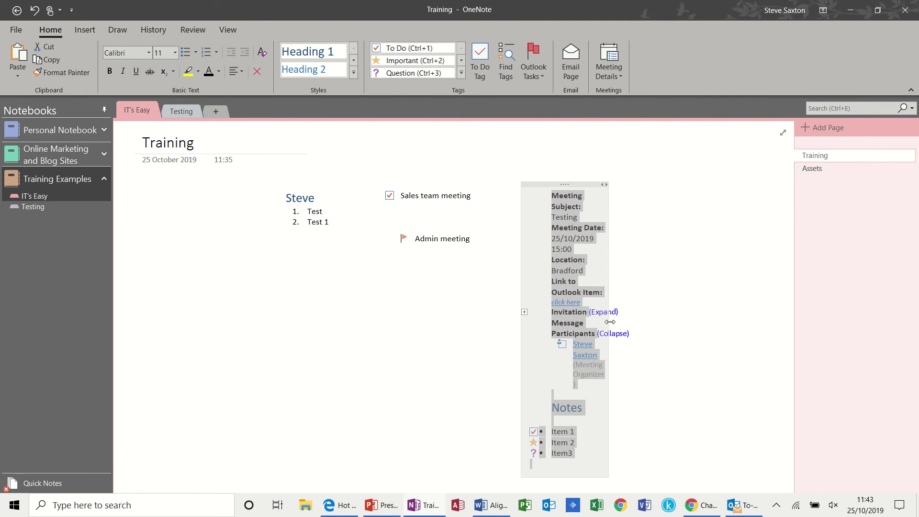
left_click_drag(606, 316, 723, 285)
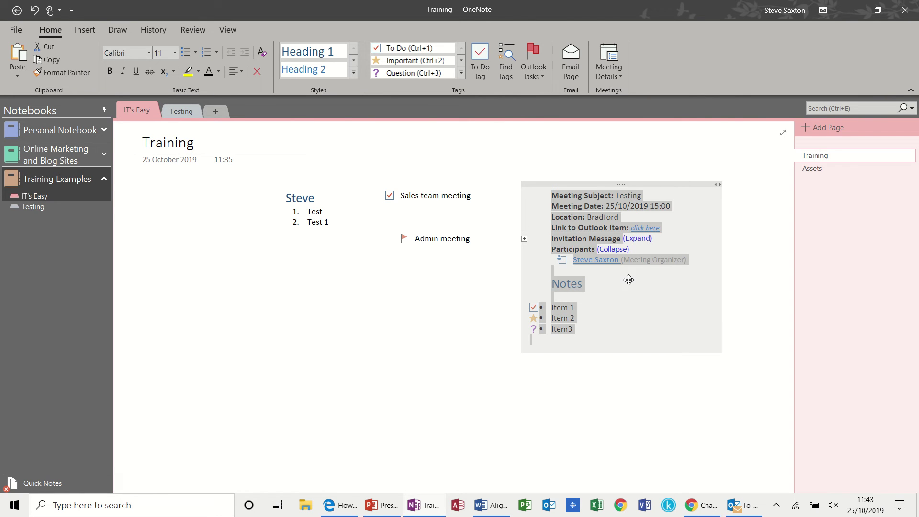
left_click(595, 183)
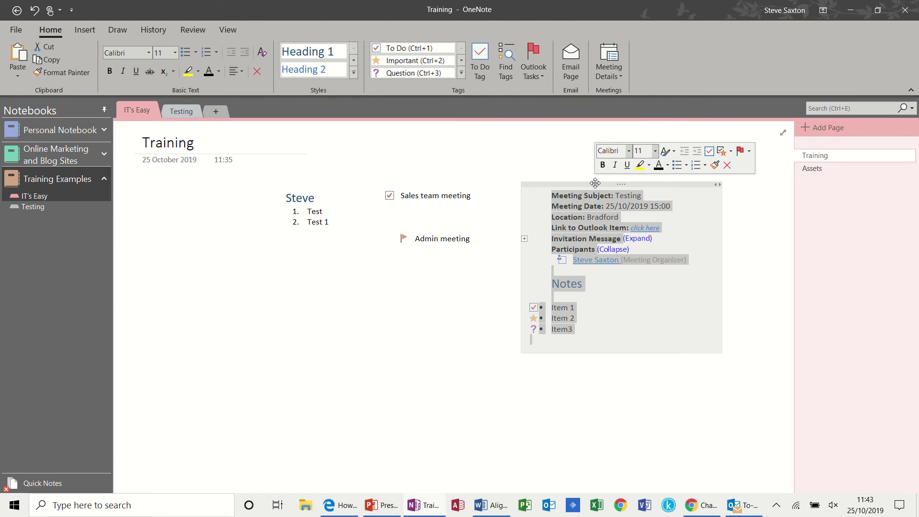
left_click_drag(596, 183, 208, 183)
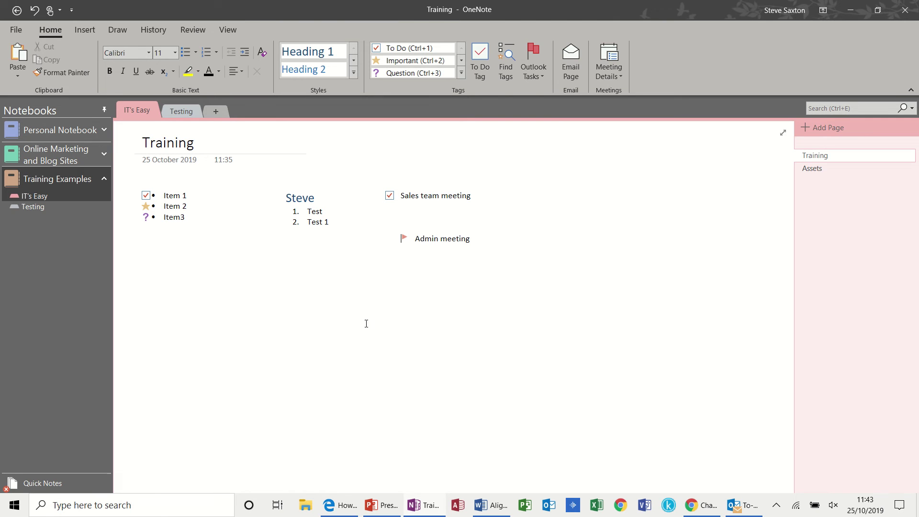
Step: Re-insert the Testing meeting details, place them right of Admin meeting, and widen them
left_click(611, 70)
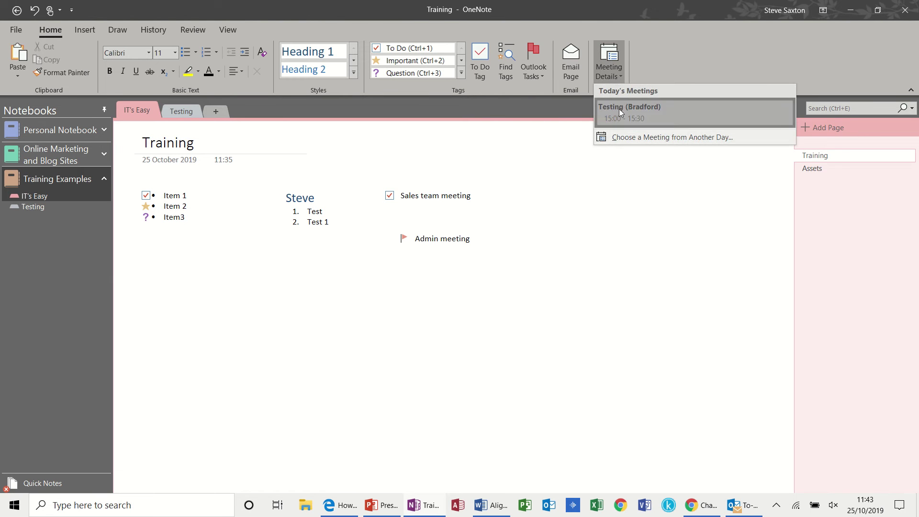
left_click(620, 108)
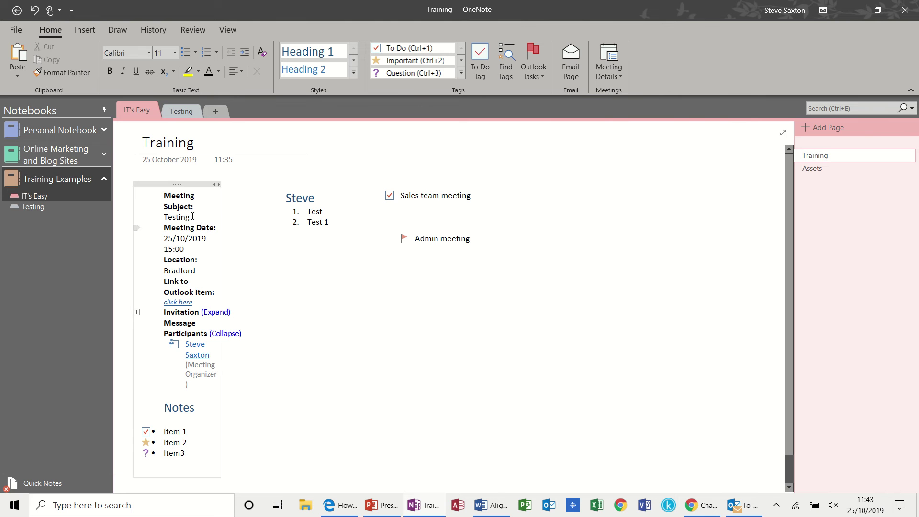
left_click_drag(189, 186, 565, 163)
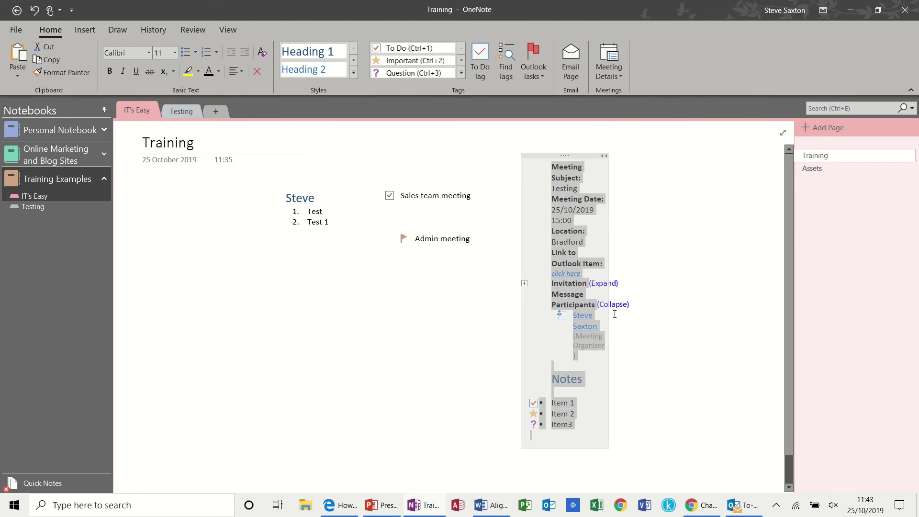
left_click_drag(607, 280, 715, 280)
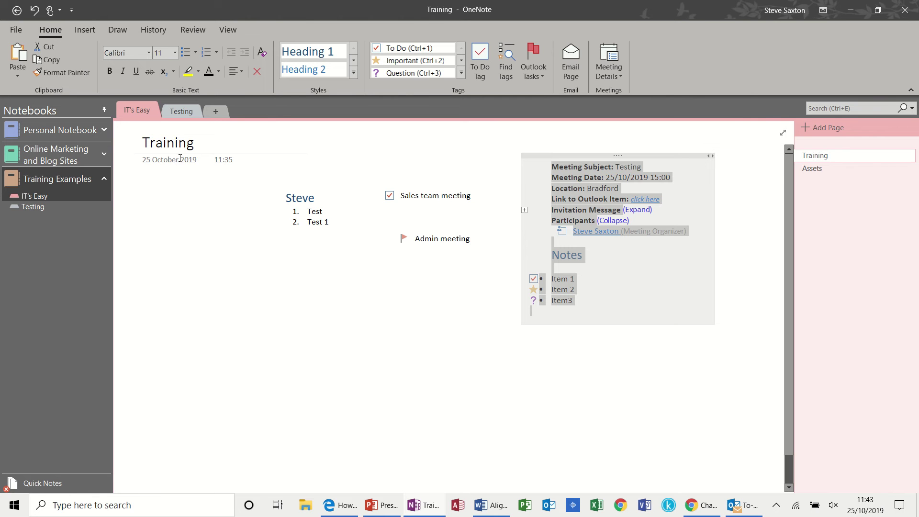
left_click(179, 113)
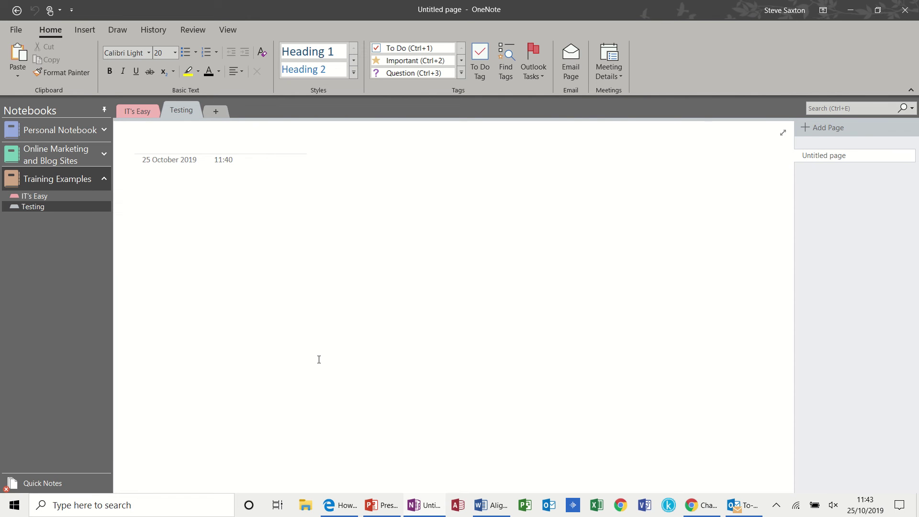
type("Admin")
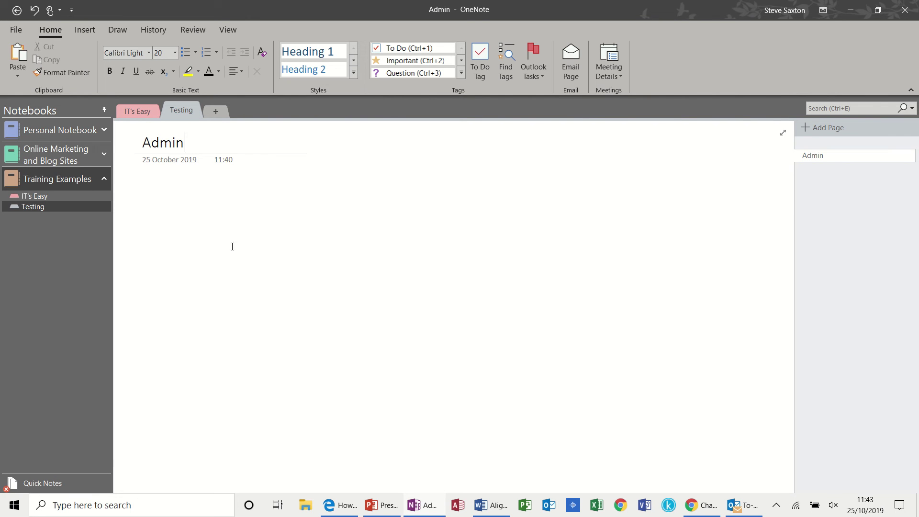
key("Return")
left_click(85, 29)
left_click(52, 70)
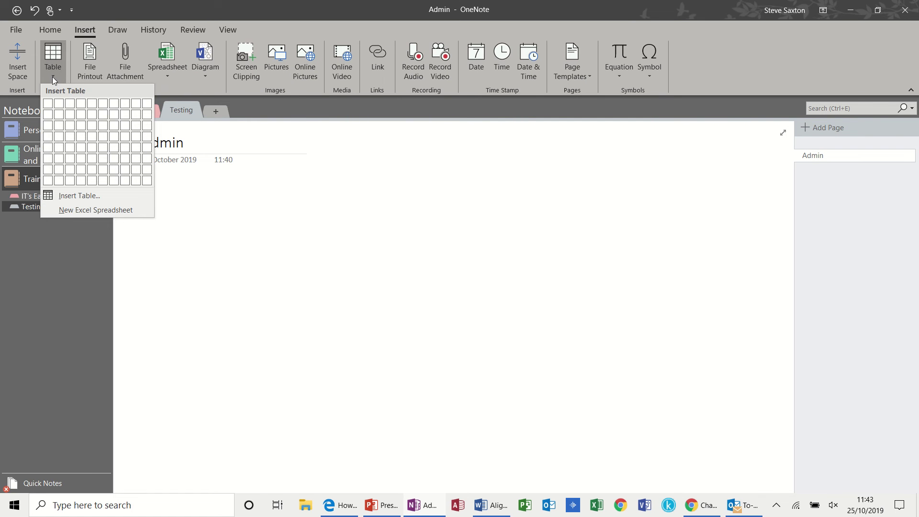
left_click(89, 147)
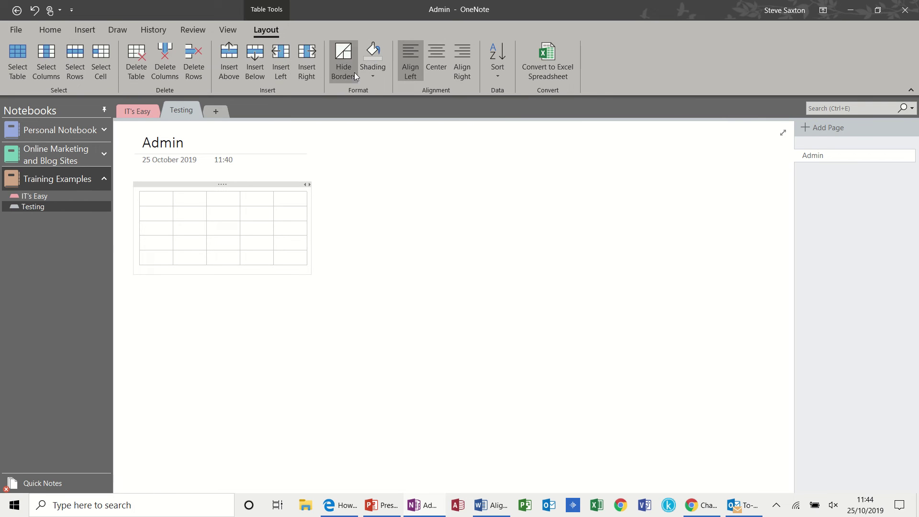
left_click(88, 29)
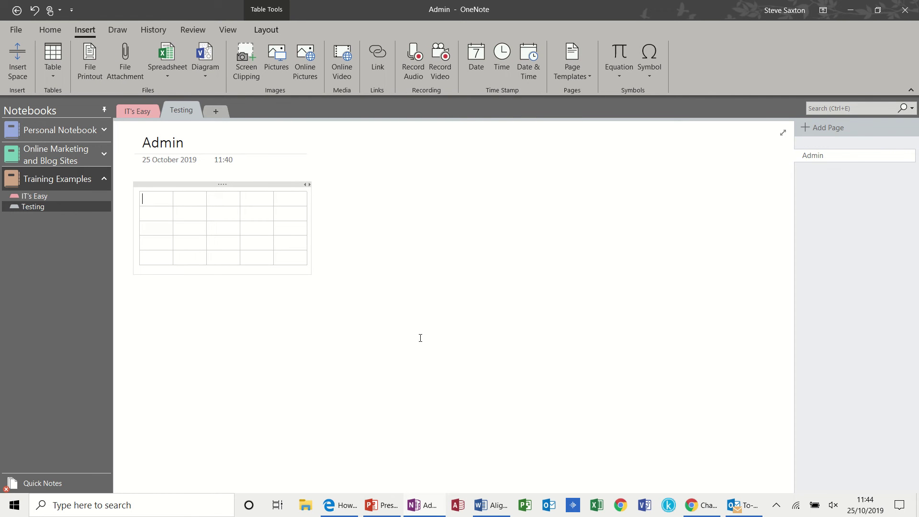
key("ctrl+z")
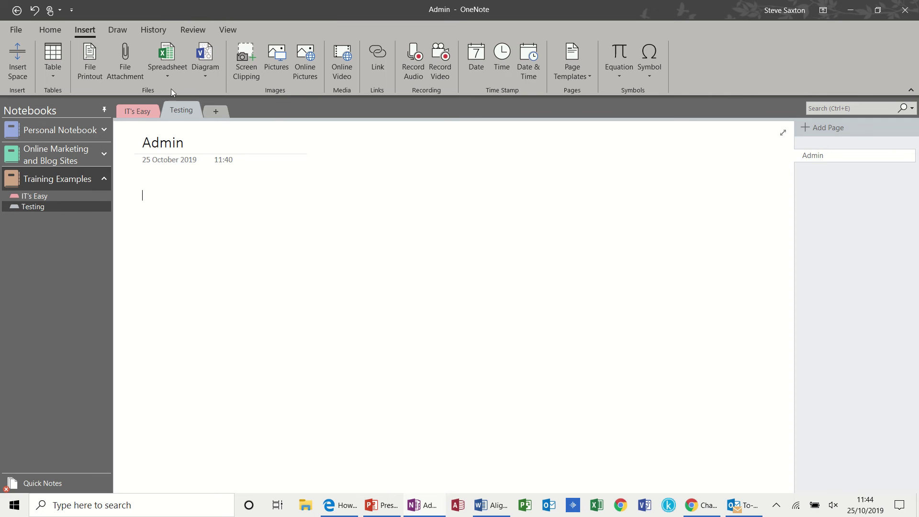
Step: Insert test.docx as a file printout on the Admin page, then delete the printout image
left_click(125, 65)
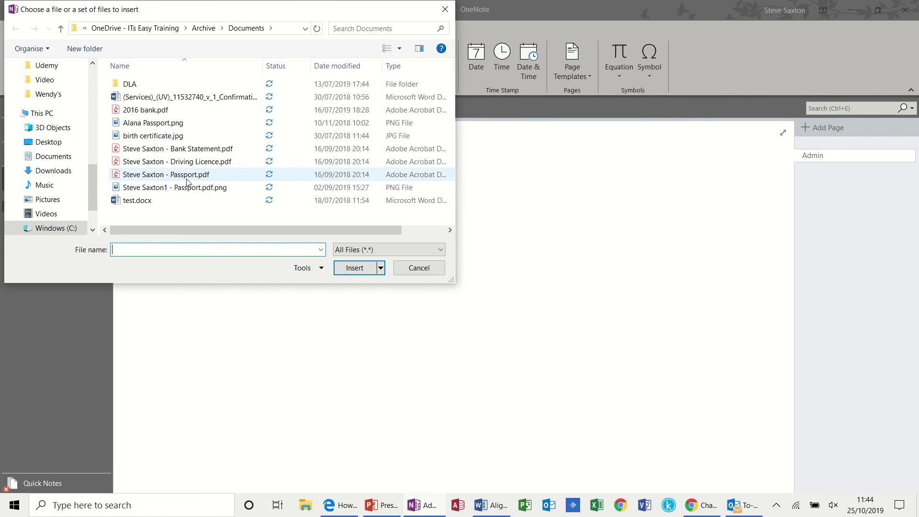
double_click(138, 203)
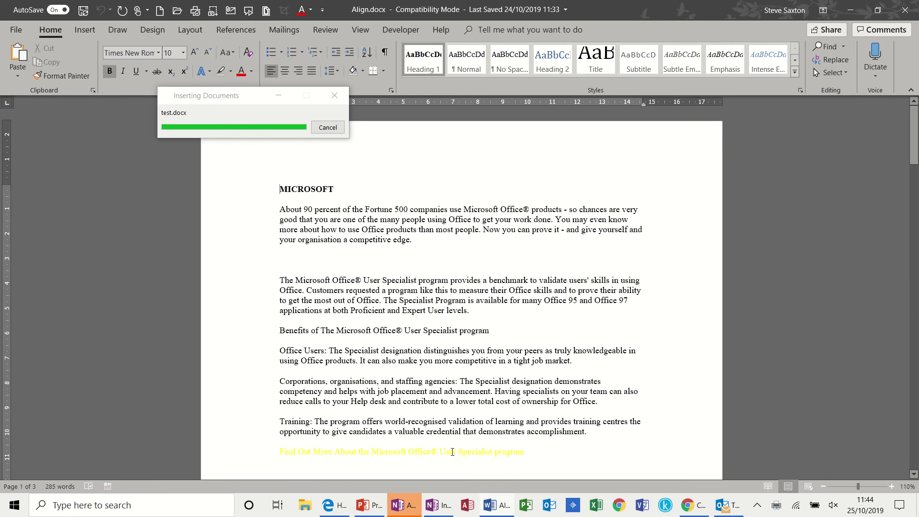
left_click(418, 510)
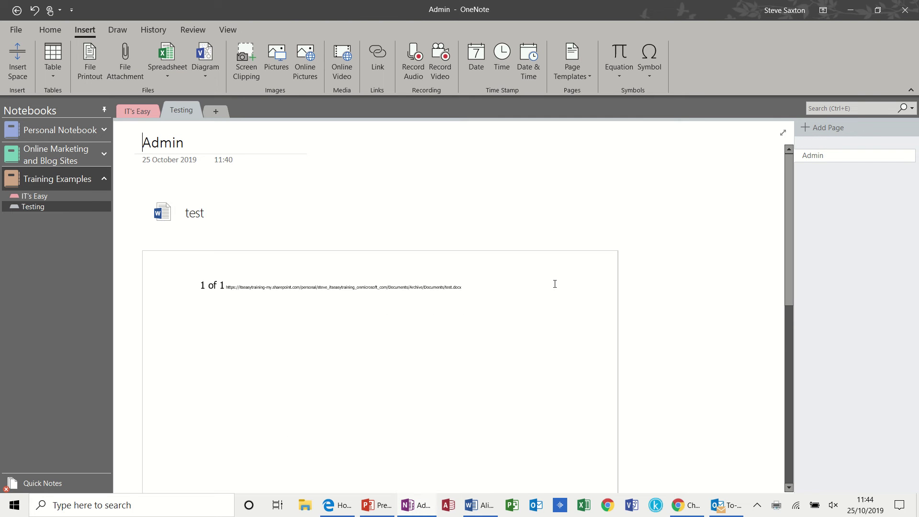
left_click(538, 253)
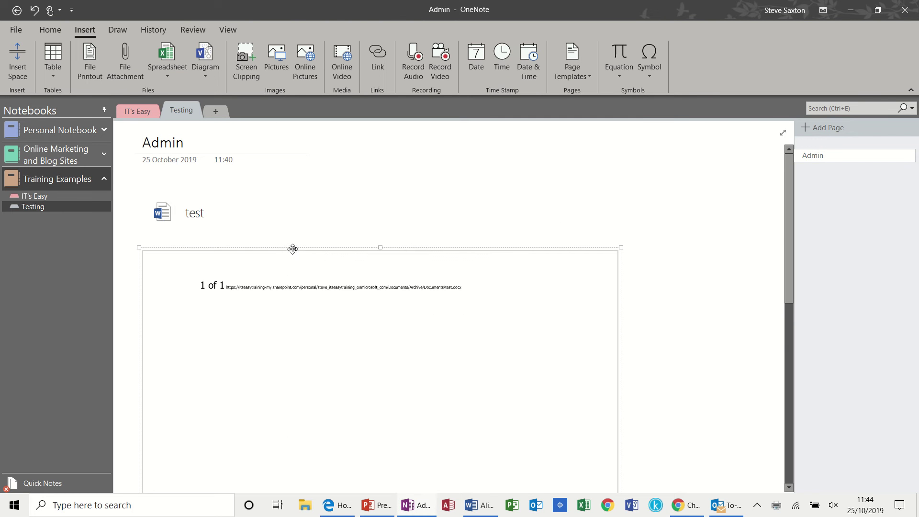
key("Delete")
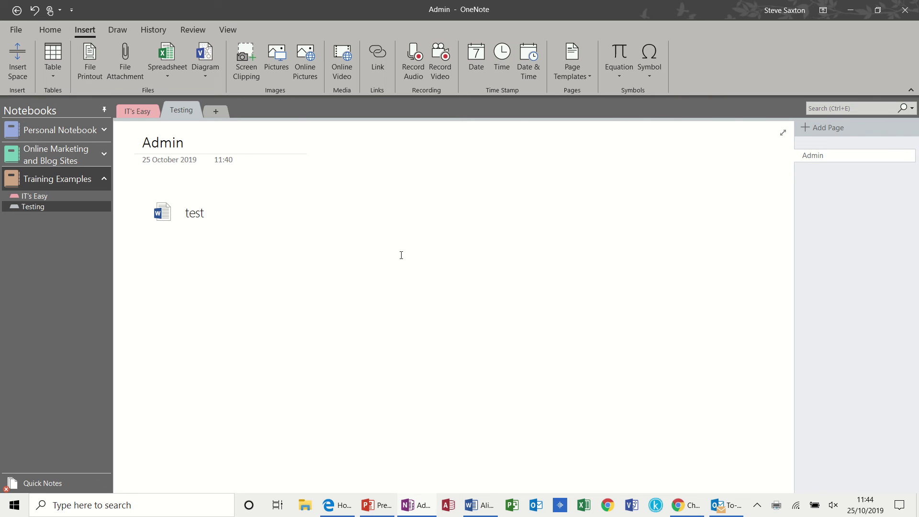
double_click(175, 212)
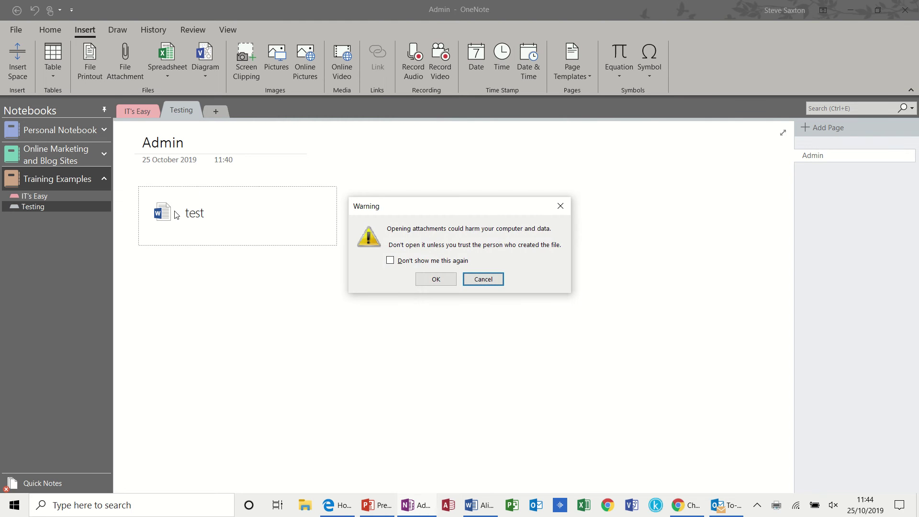
left_click(435, 279)
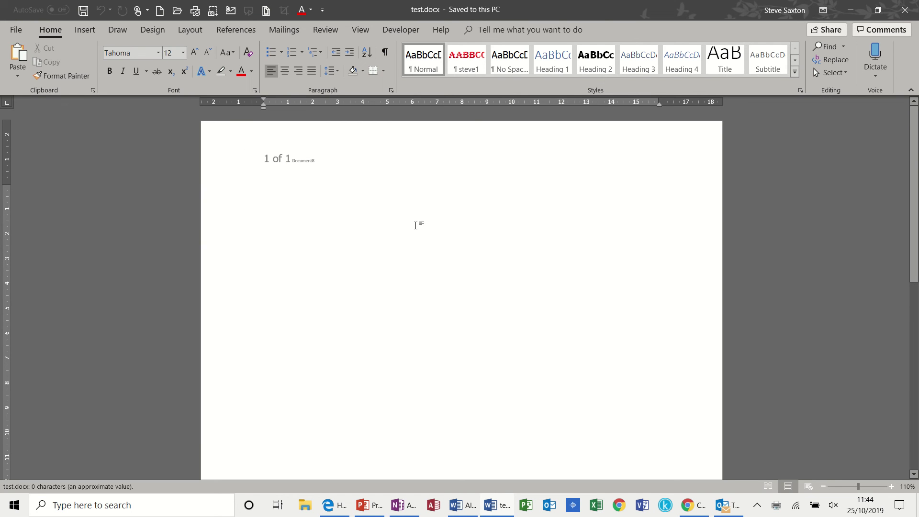
key("ctrl+w")
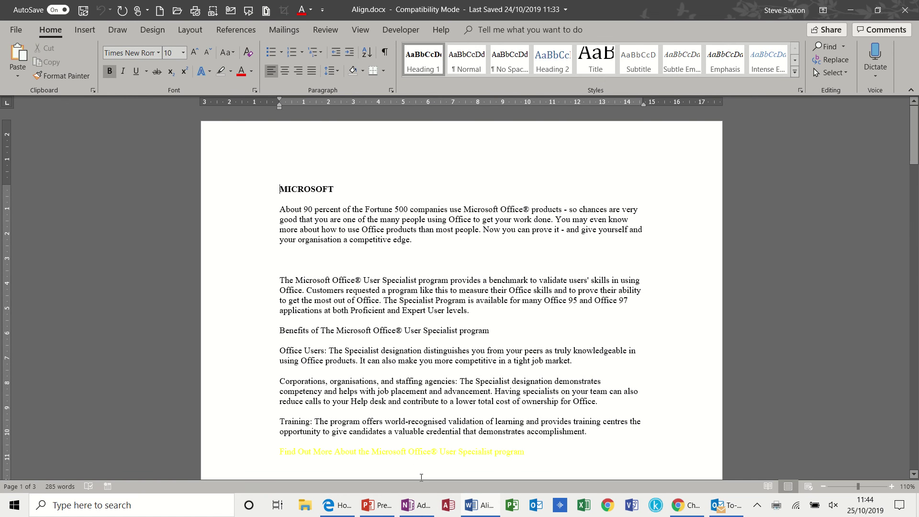
left_click(417, 506)
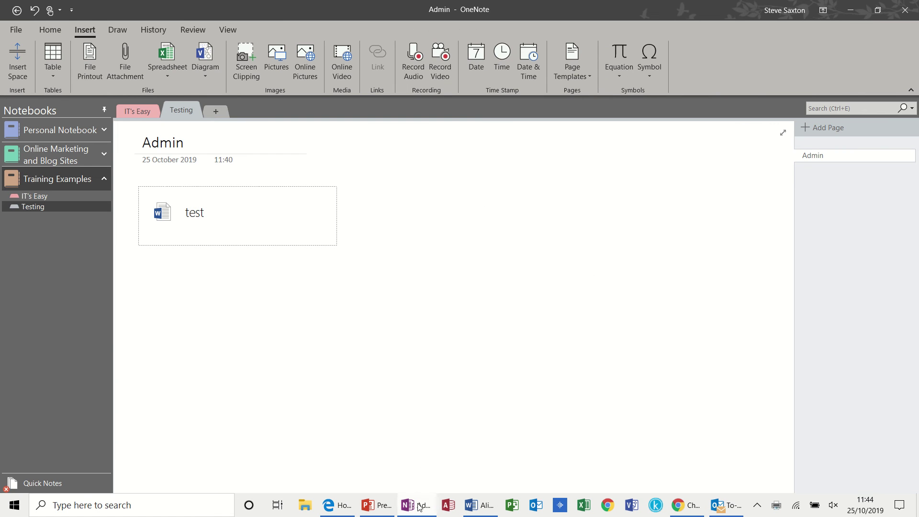
Step: Delete the test attachment and embed a new Excel spreadsheet on the Admin page
left_click(281, 188)
key("Delete")
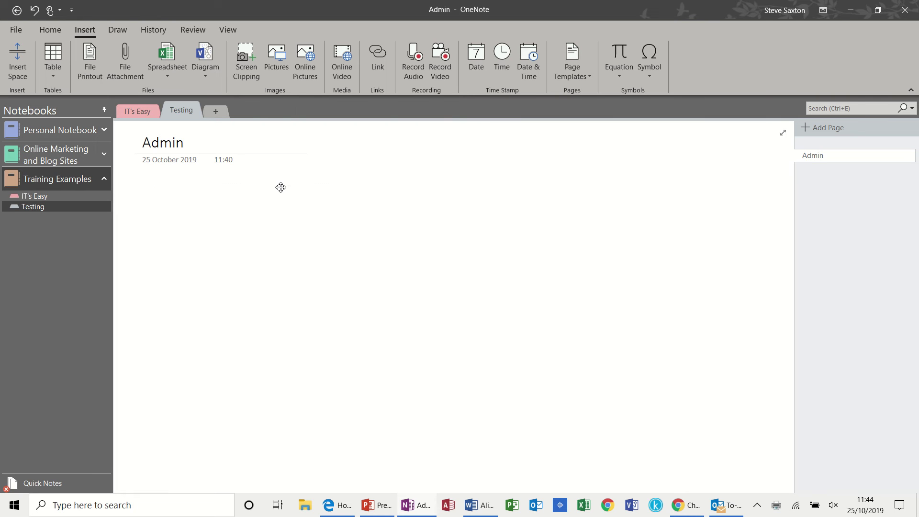
left_click(167, 77)
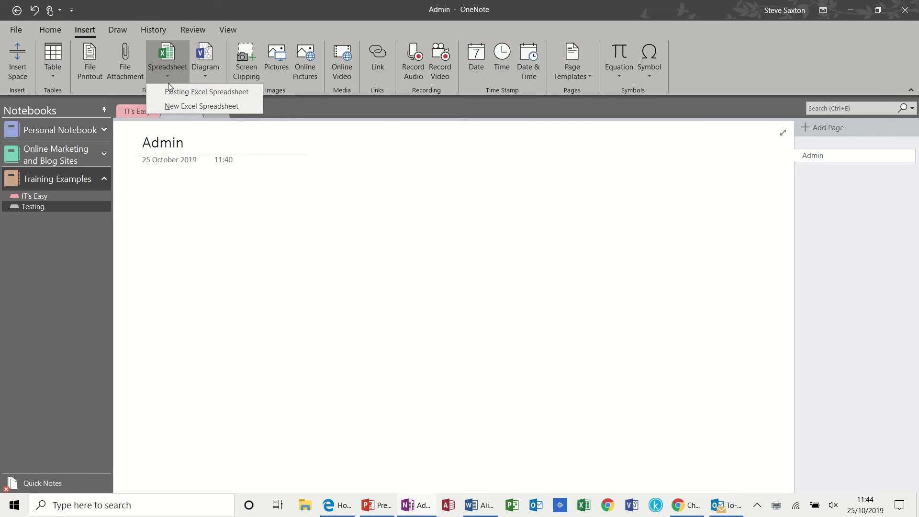
left_click(204, 106)
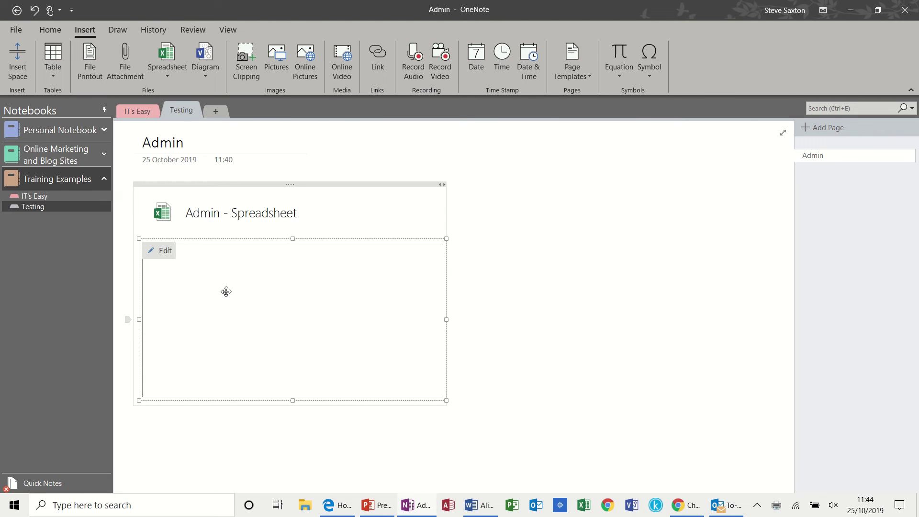
Step: Try editing the spreadsheet, dismiss the file-in-use error, then remove the spreadsheet
left_click(165, 252)
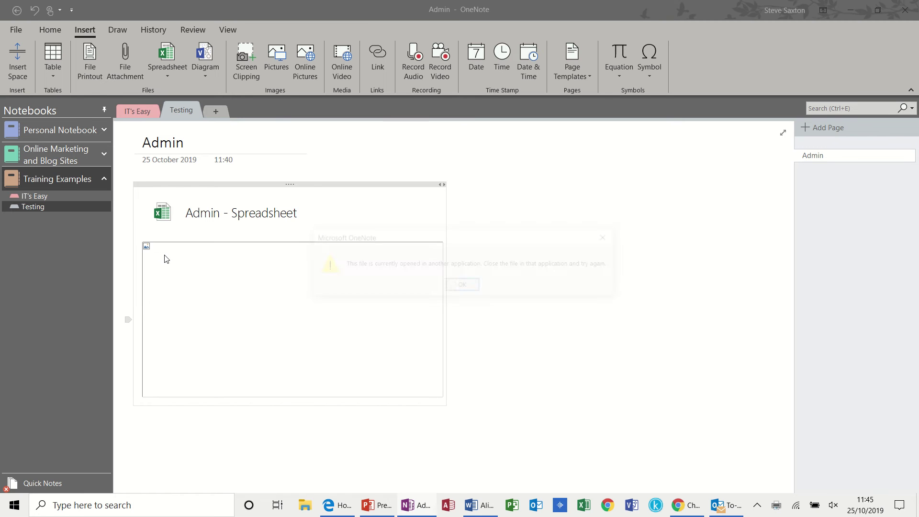
left_click(462, 287)
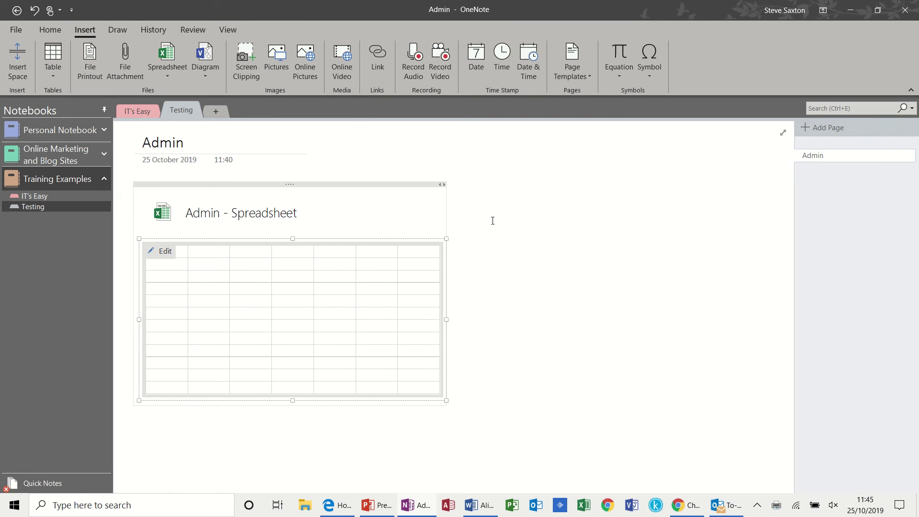
left_click(481, 197)
key("ctrl+z")
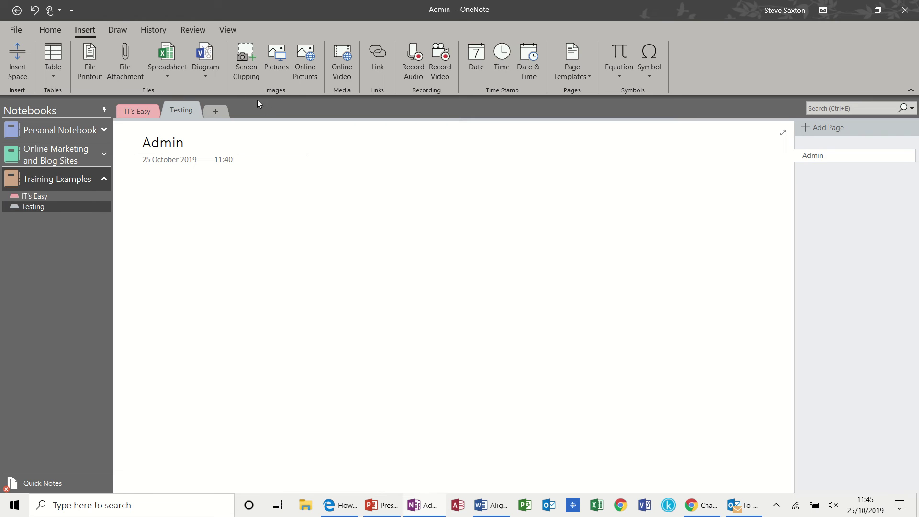
Step: Take a screen clipping of the Word document's MICROSOFT heading and first paragraph
left_click(206, 77)
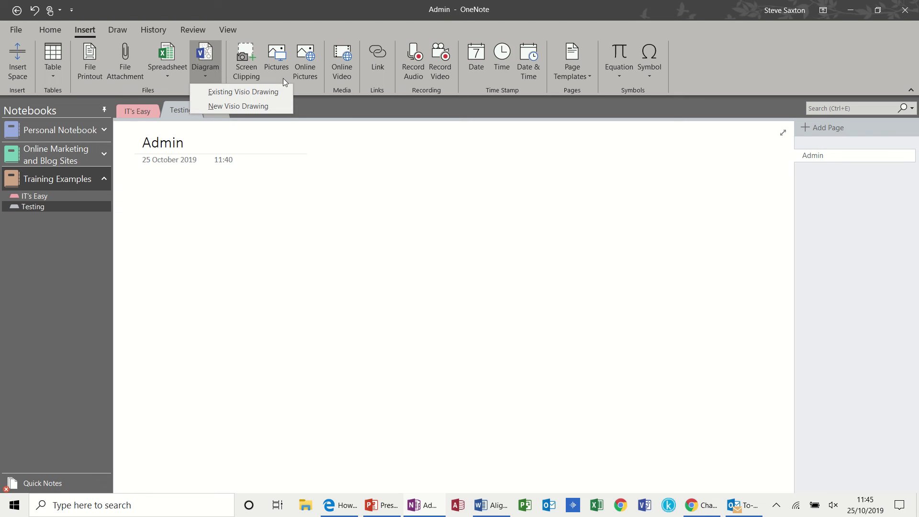
left_click(323, 88)
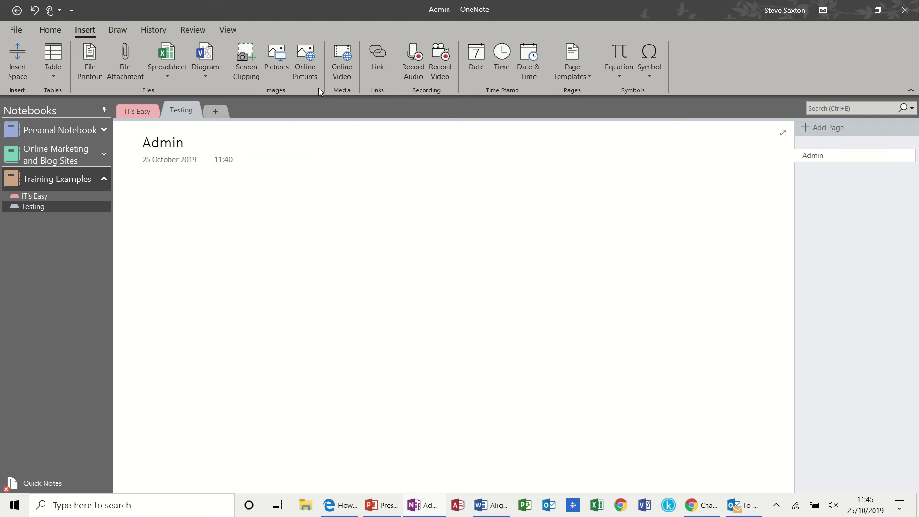
left_click(254, 61)
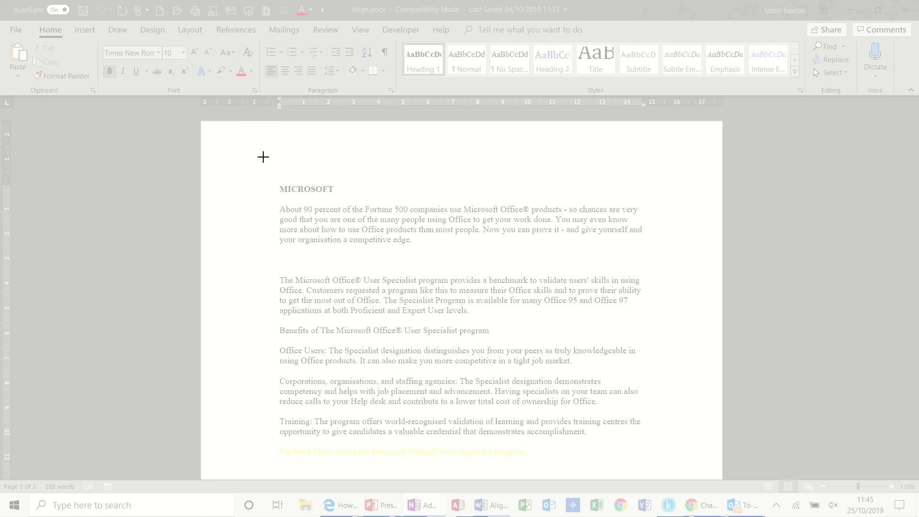
left_click_drag(264, 157, 666, 261)
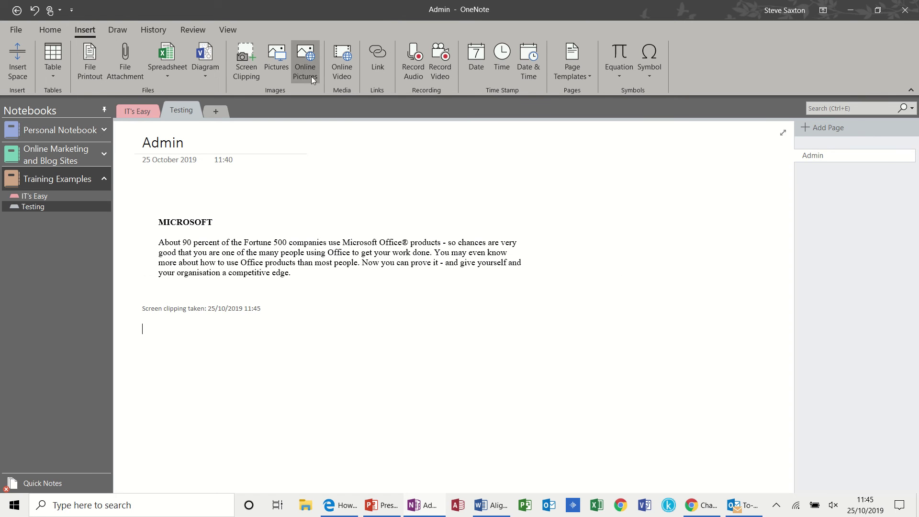
left_click(281, 63)
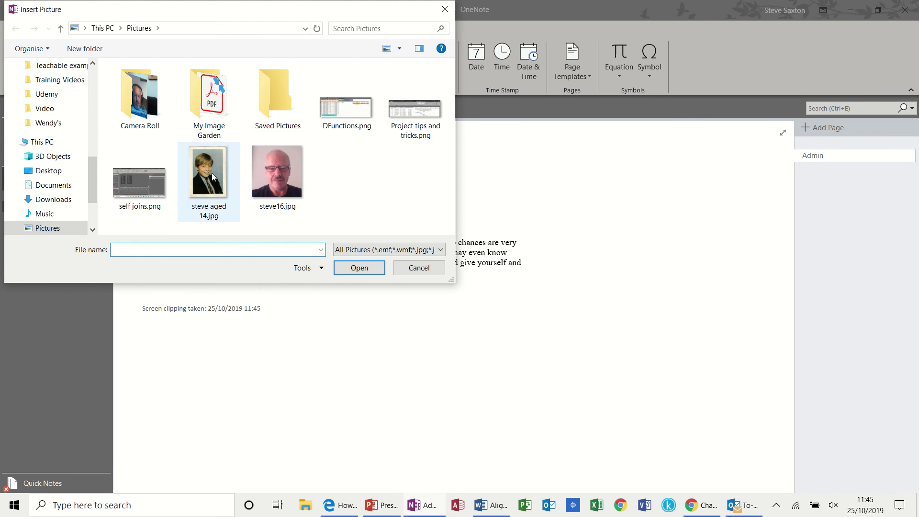
double_click(208, 173)
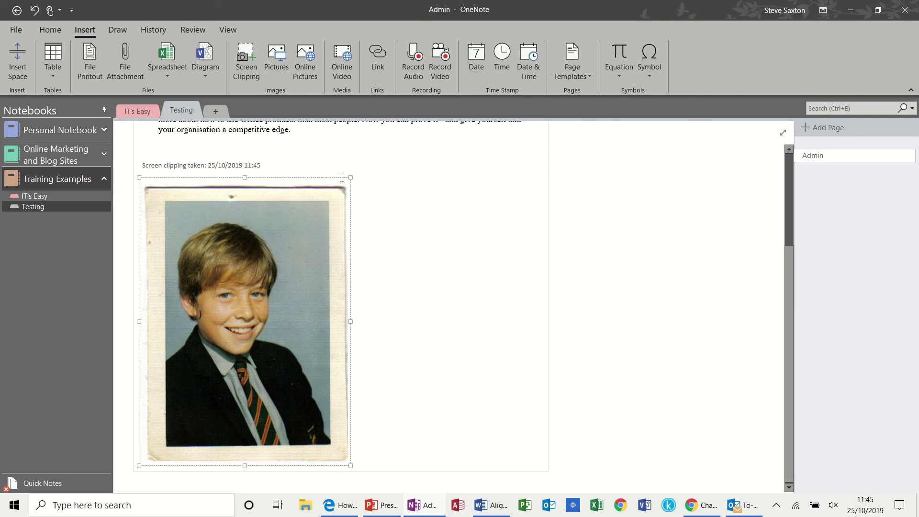
key("Delete")
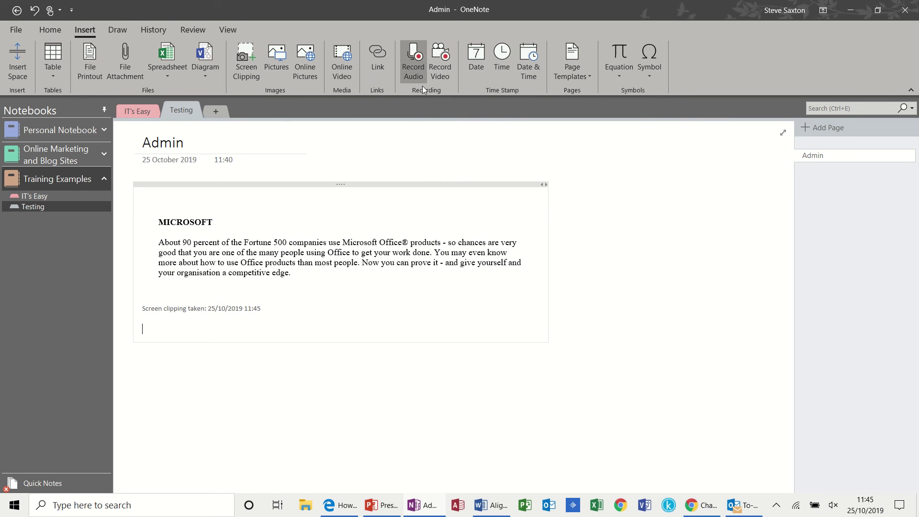
Step: Record a short Admin audio note, play it back, then select the clipping-and-audio note
left_click(414, 59)
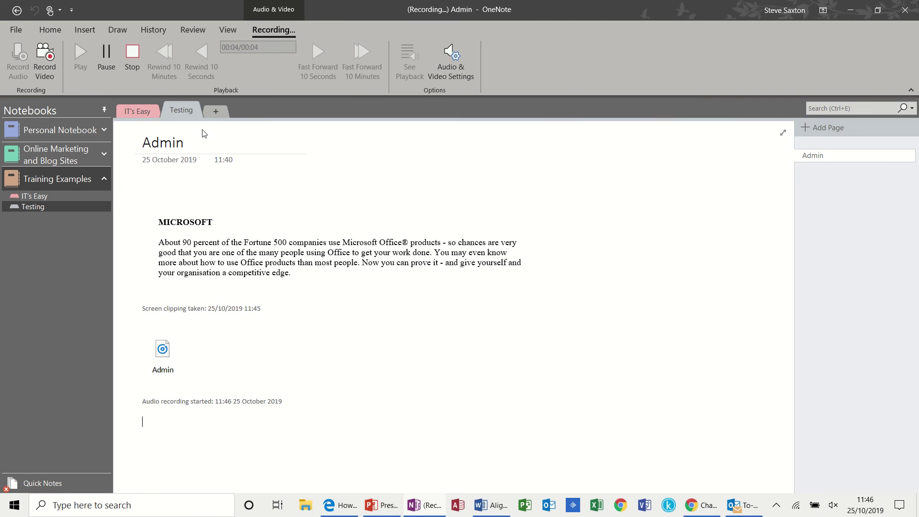
left_click(133, 53)
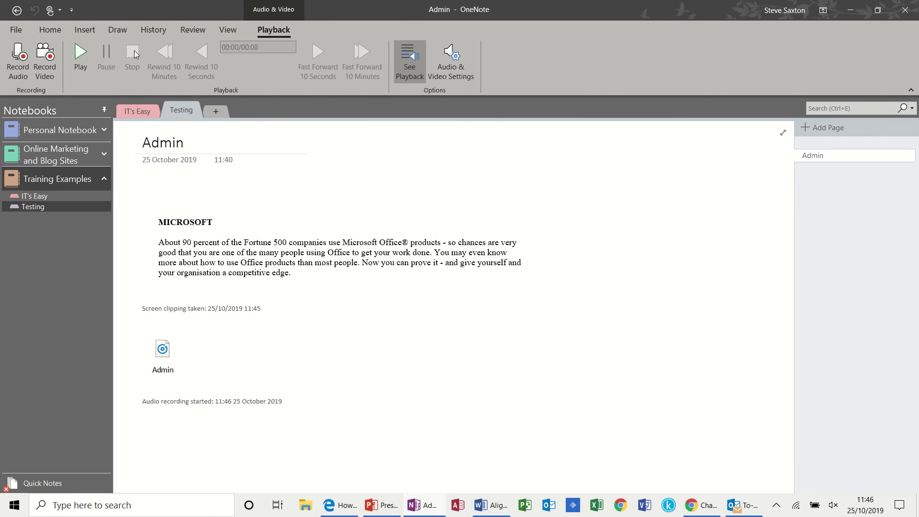
double_click(163, 353)
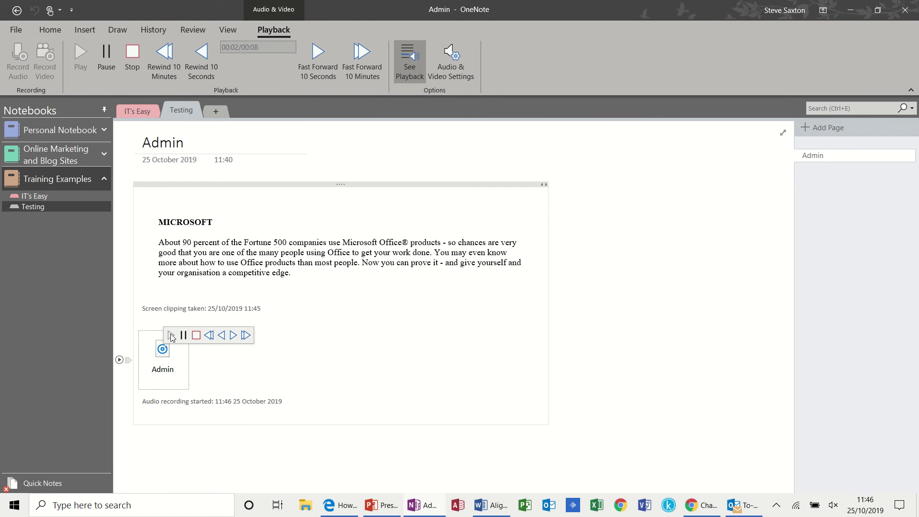
left_click(196, 335)
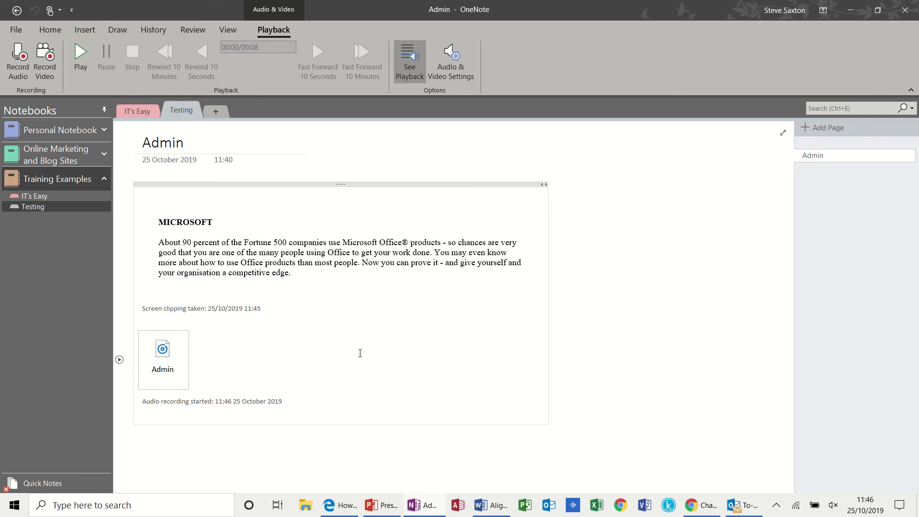
left_click(475, 185)
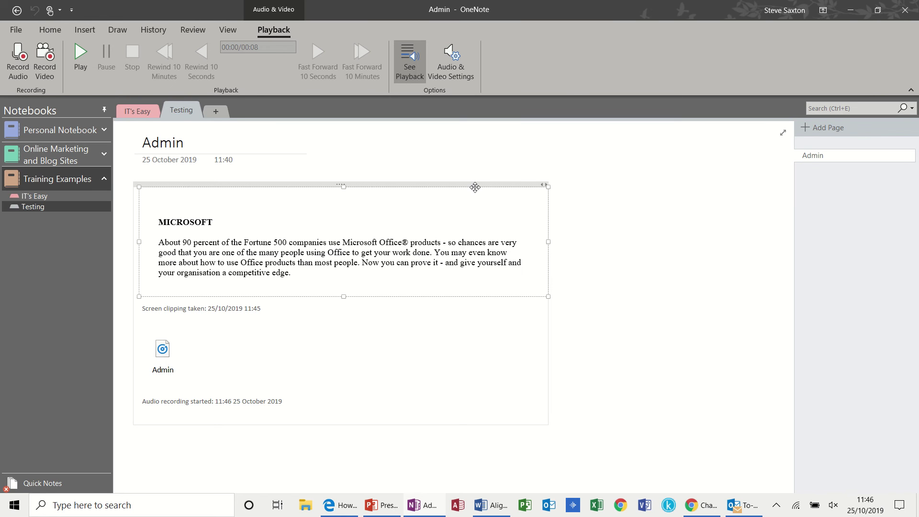
left_click(475, 185)
Step: Delete the clipping-and-audio note, then insert date, time and date-time stamps (25/10/2019 11:46)
key("Delete")
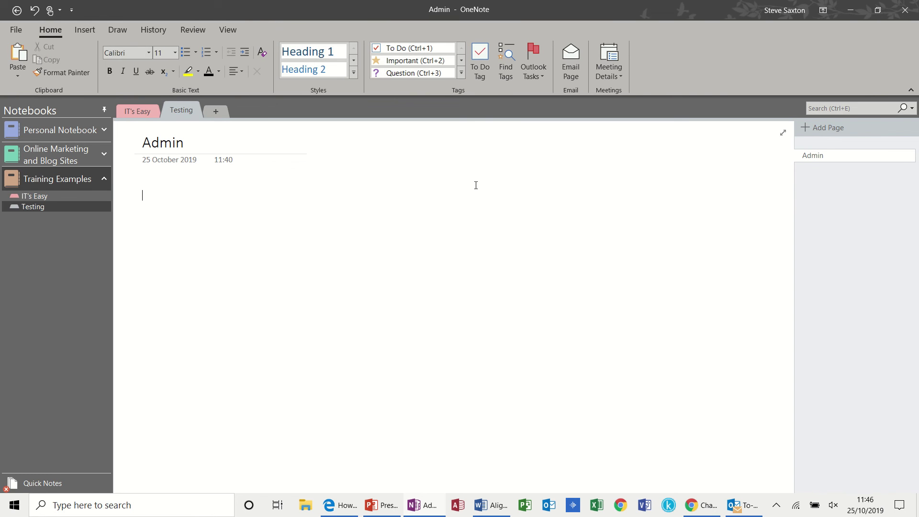
left_click(86, 28)
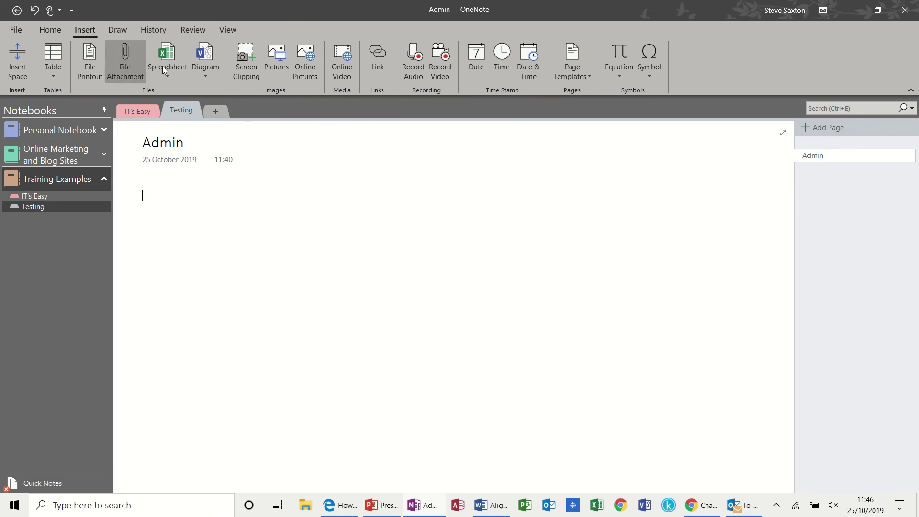
left_click(486, 67)
left_click(502, 67)
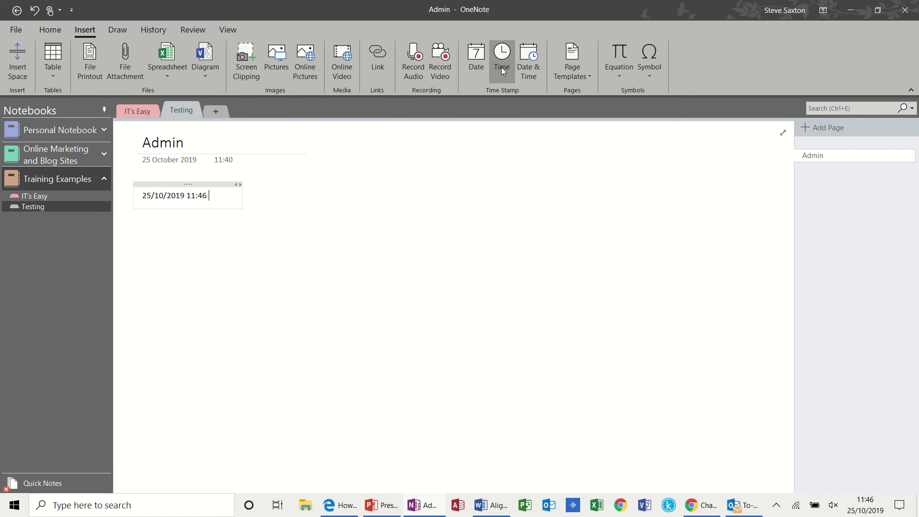
left_click(530, 61)
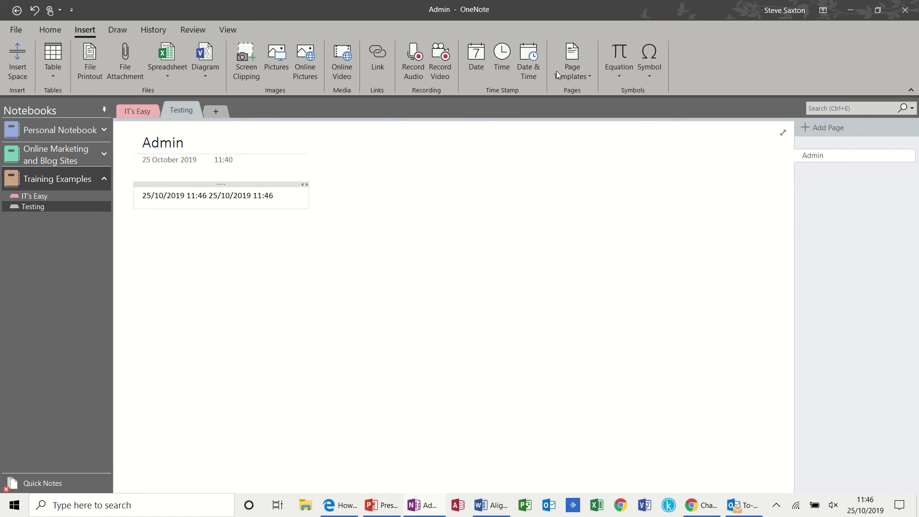
left_click(589, 75)
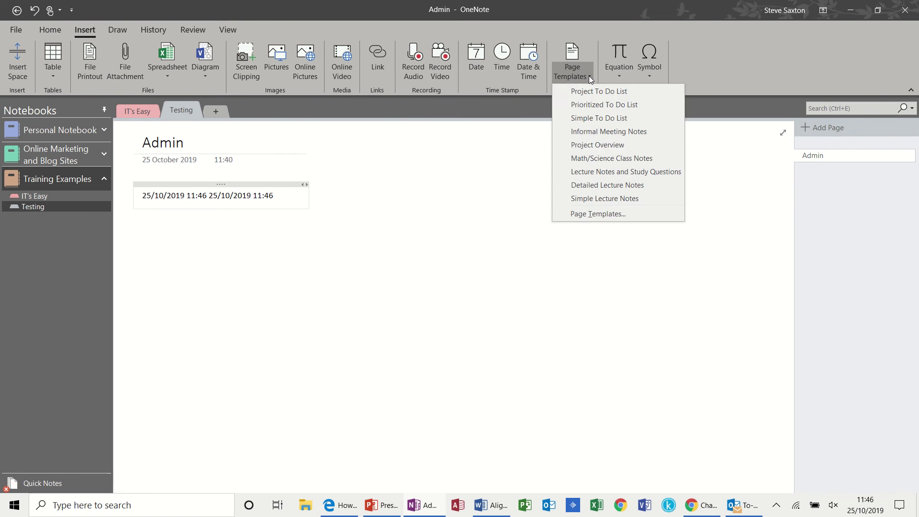
Step: Create Project Overview and Simple Lecture Notes pages from the page templates
left_click(613, 146)
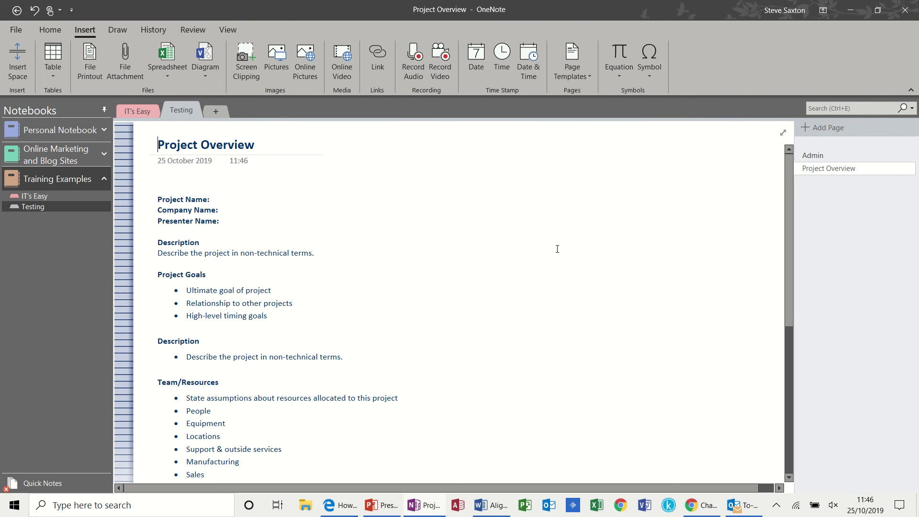
left_click(590, 76)
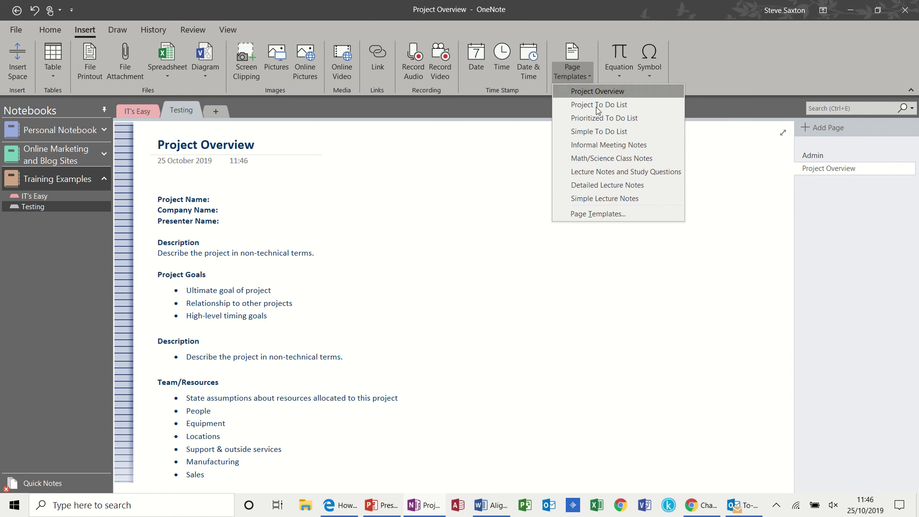
left_click(610, 214)
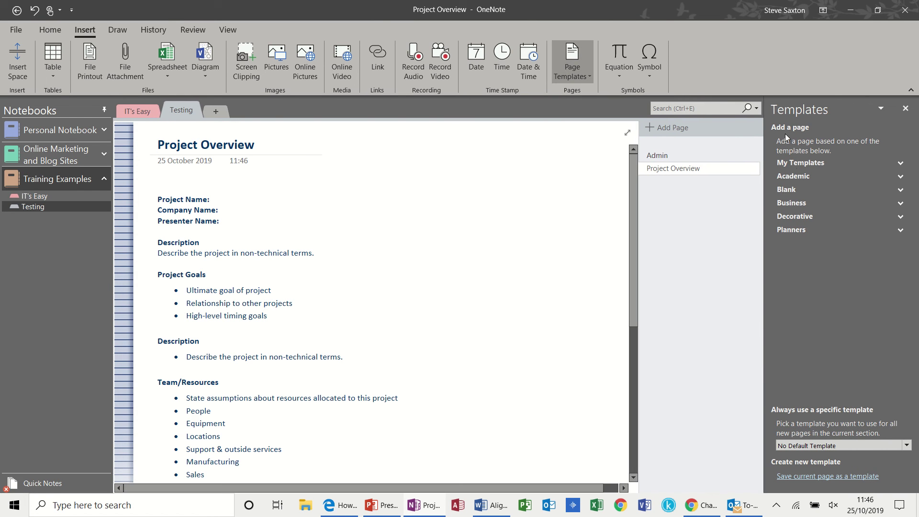
left_click(901, 176)
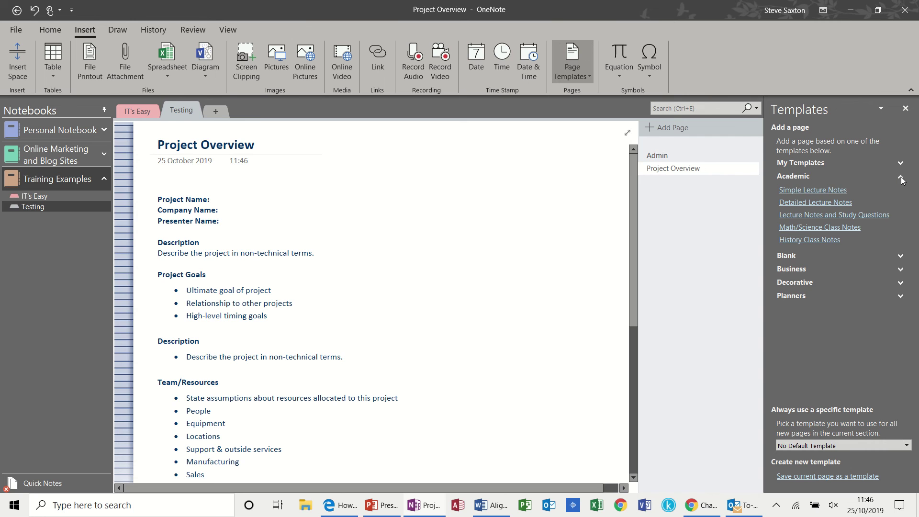
left_click(826, 191)
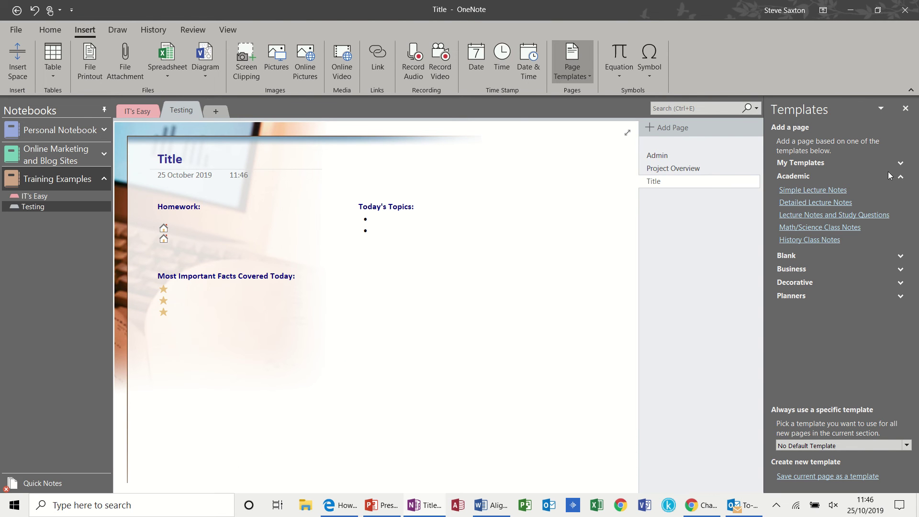
Step: Add a Training Introduction page from My Templates and close the Templates pane
left_click(901, 163)
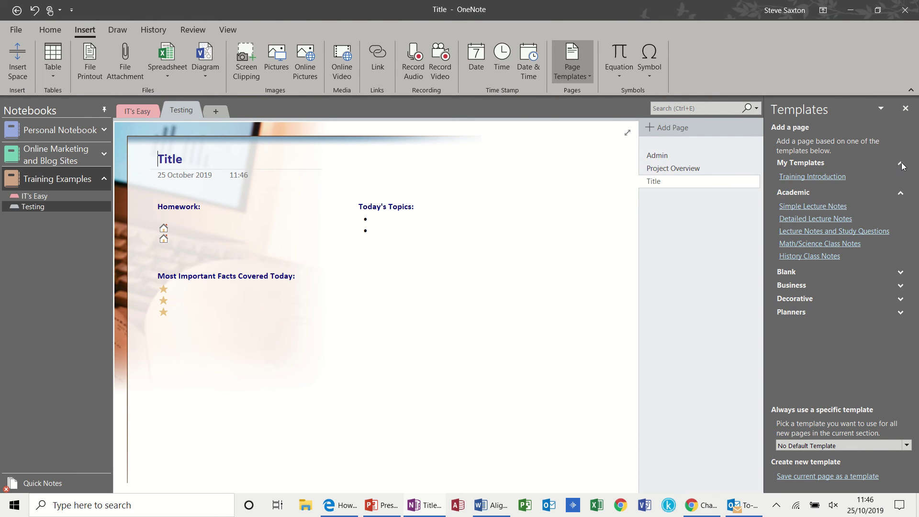
left_click(826, 179)
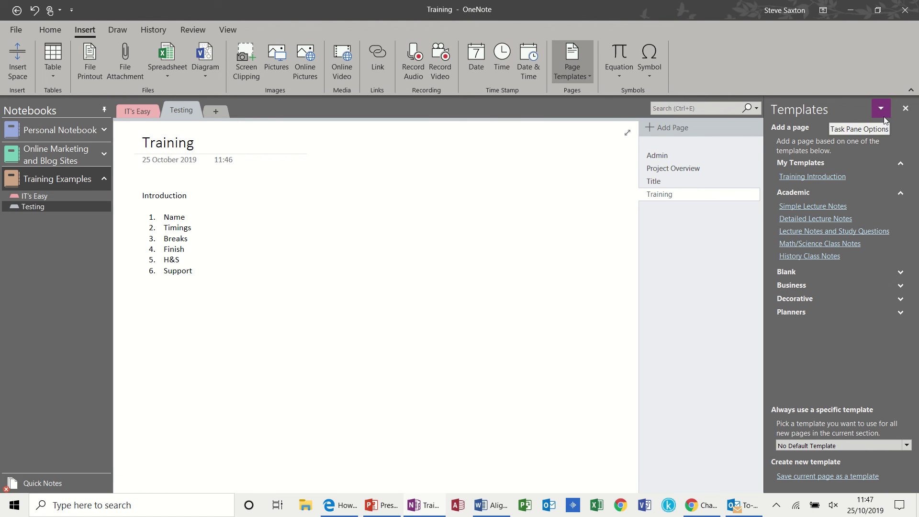
left_click(906, 110)
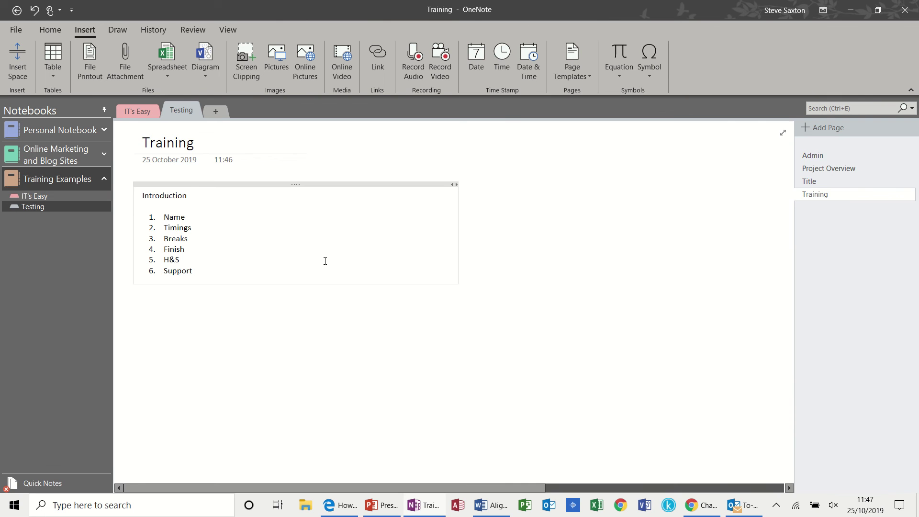
Step: Remove the Training page and delete the date-time note from the Admin page
key("ctrl+z")
key("ctrl+z")
key("ctrl+z")
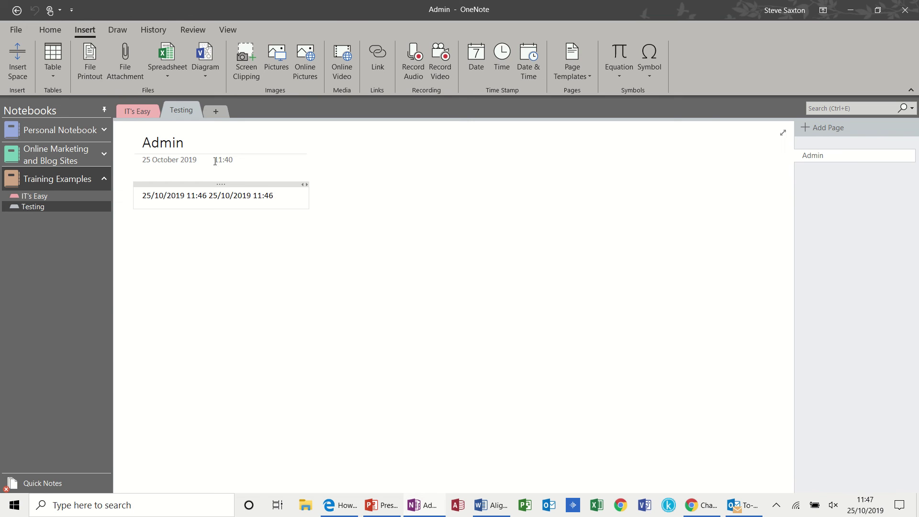
left_click(229, 185)
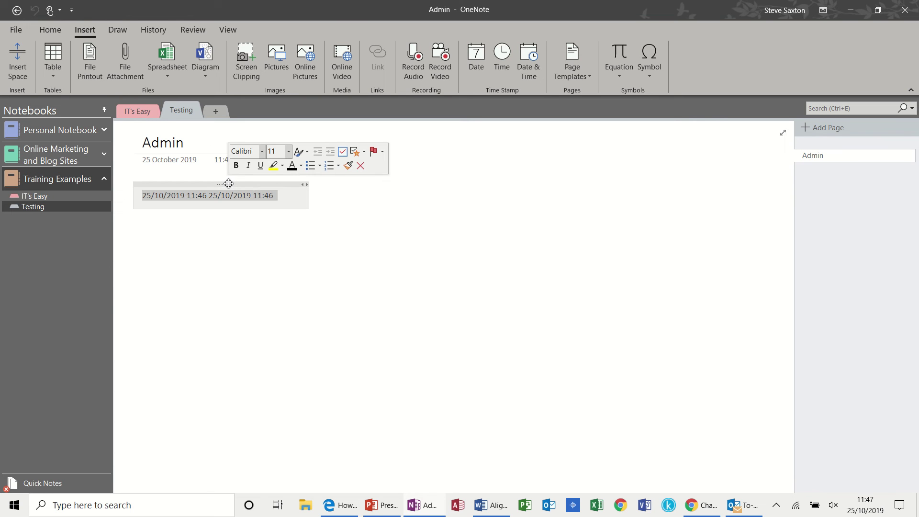
key("Delete")
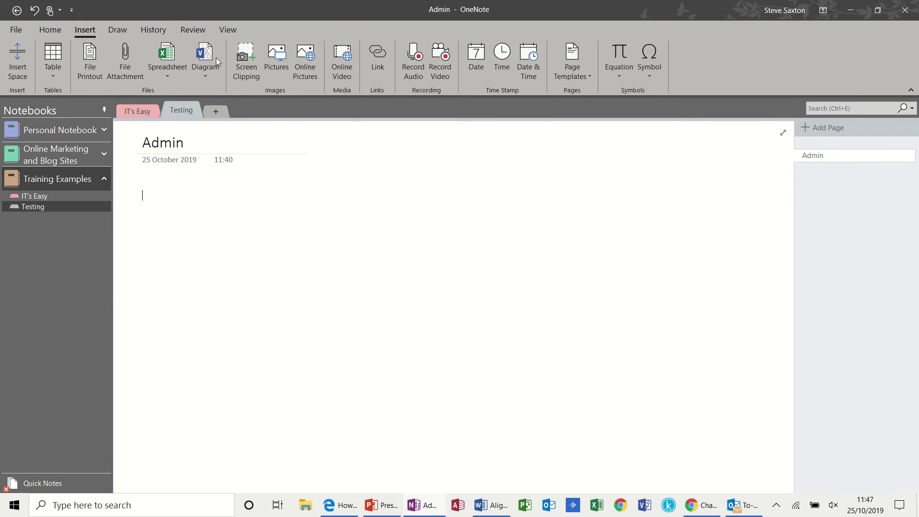
left_click(167, 65)
left_click(122, 29)
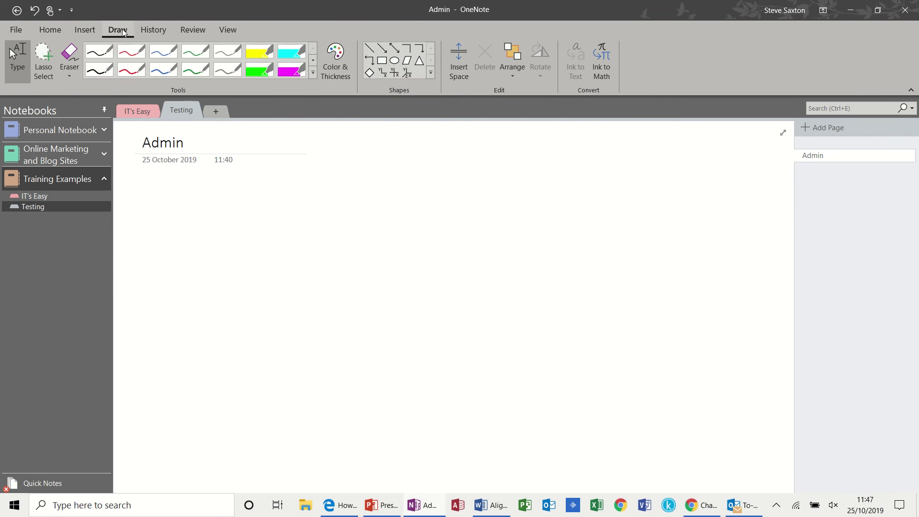
Step: Find pages edited today, then open Training, Assets and Training again from the results
left_click(154, 29)
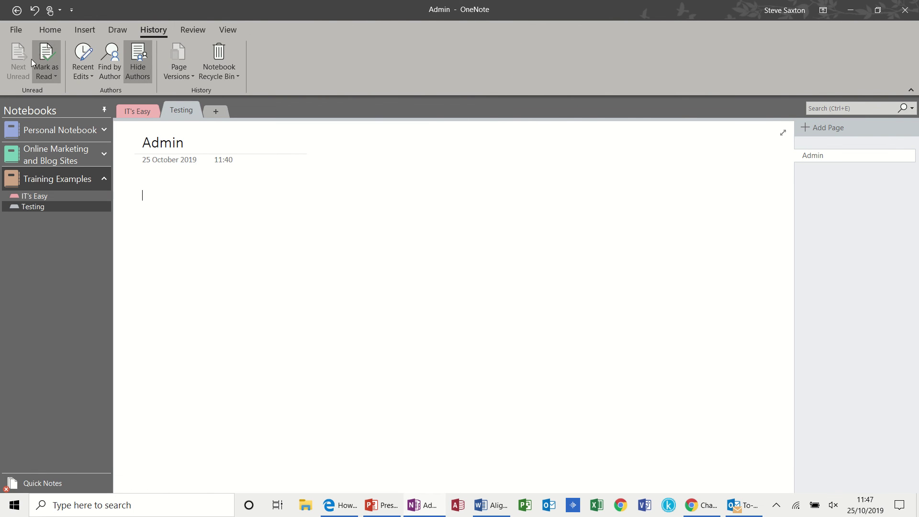
left_click(89, 77)
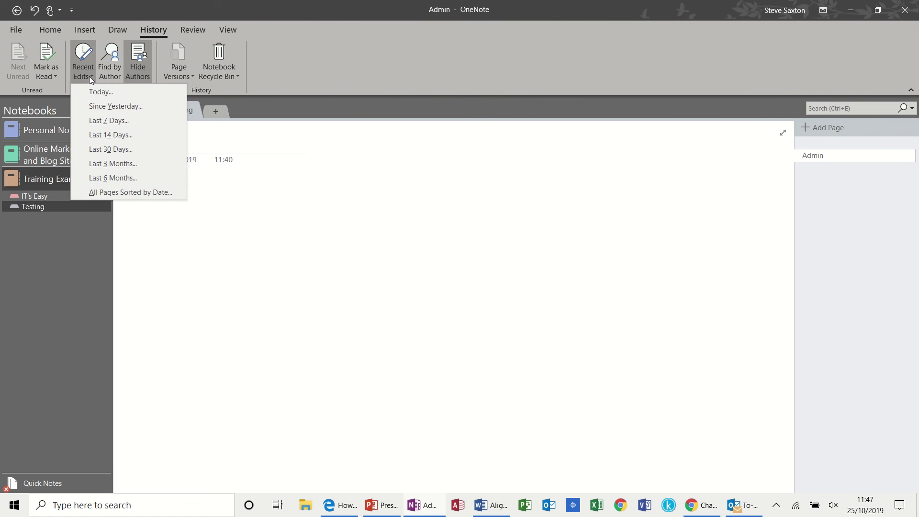
left_click(94, 92)
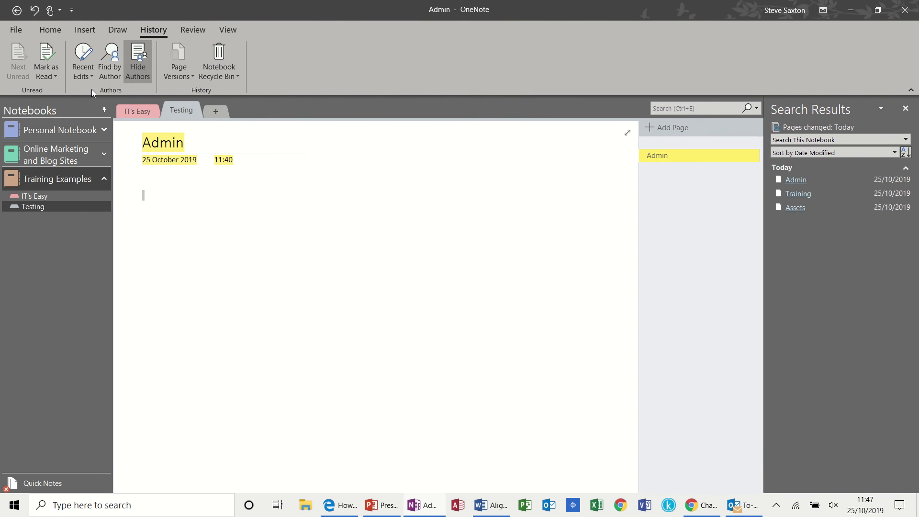
left_click(800, 195)
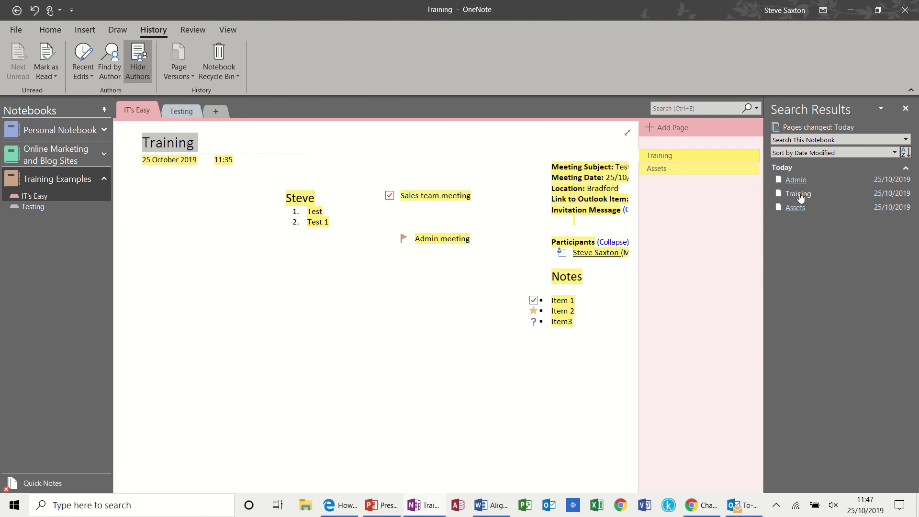
left_click(800, 210)
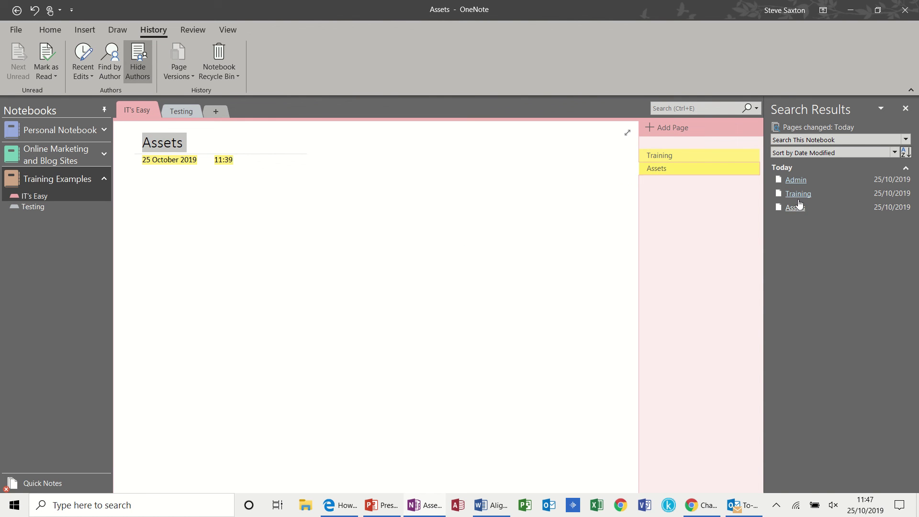
left_click(798, 195)
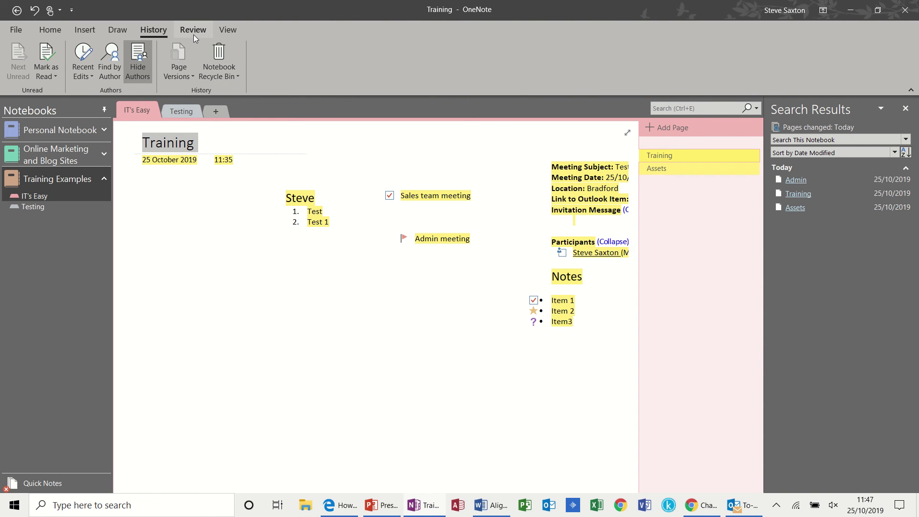
Step: Show Password Protection settings for the IT's Easy section and close Search Results
left_click(137, 60)
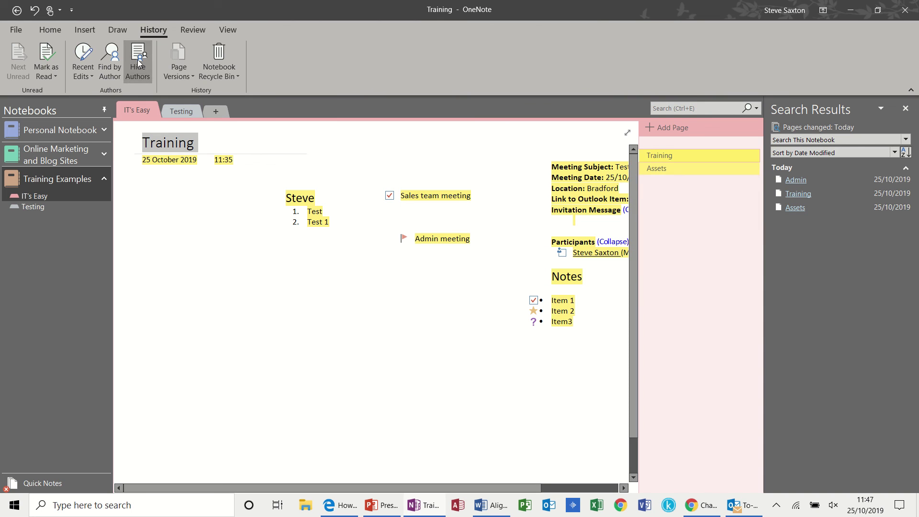
left_click(185, 28)
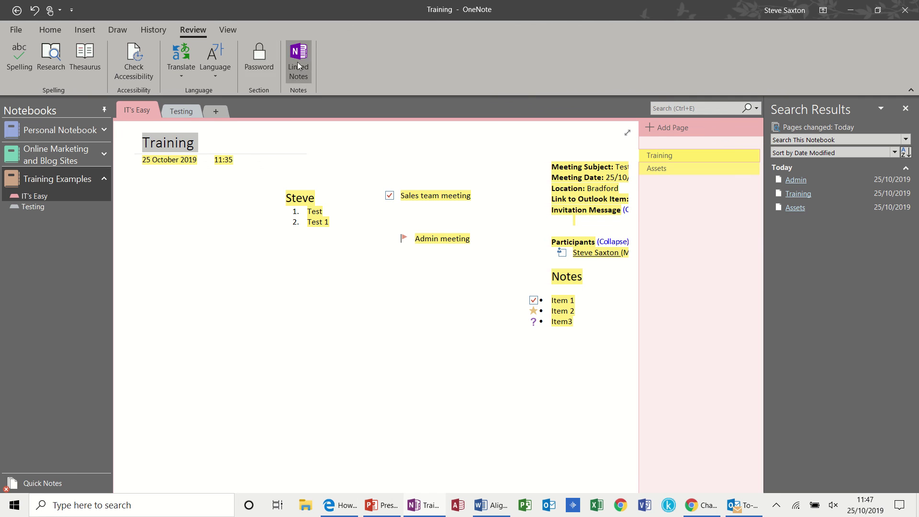
left_click(258, 60)
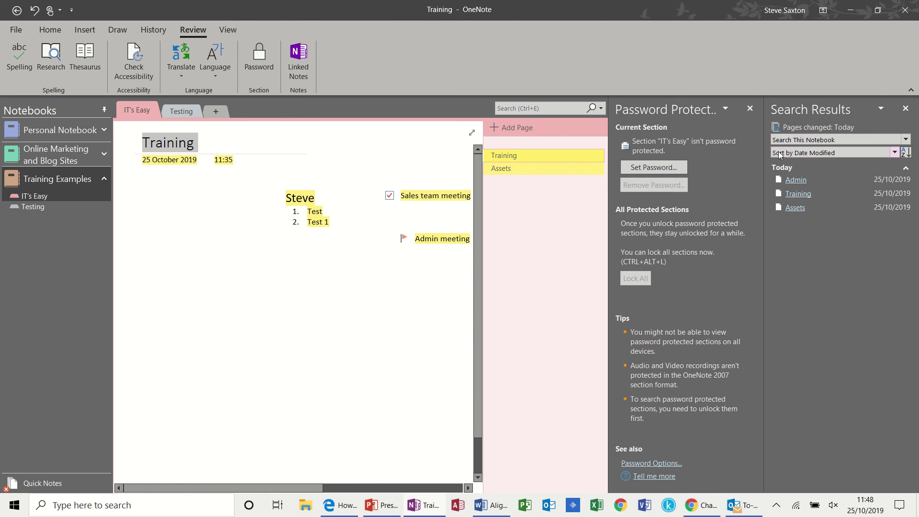
left_click(905, 109)
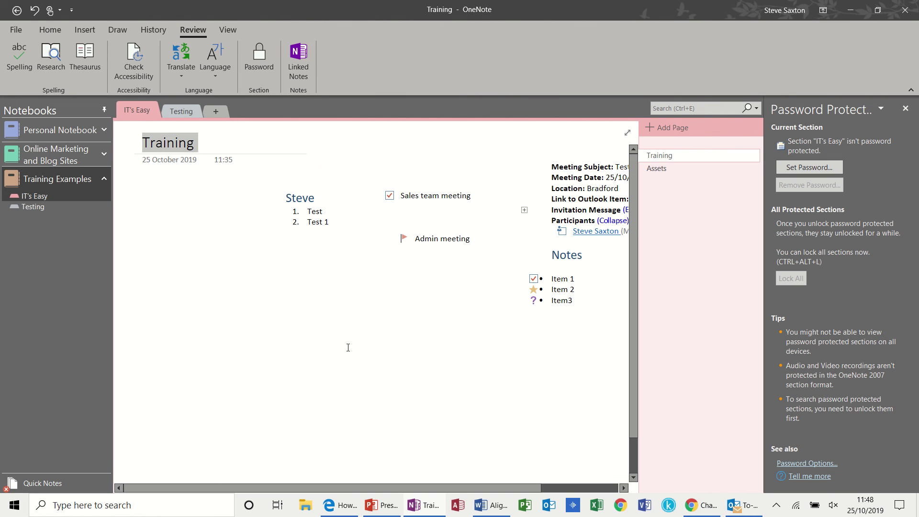
Step: Close the password pane and create a docked linked-notes page in the Testing section
left_click(905, 109)
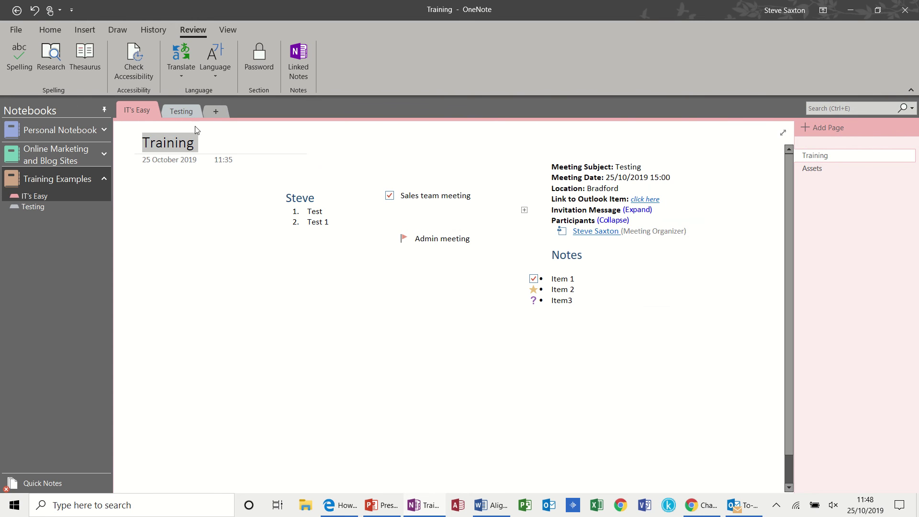
left_click(178, 109)
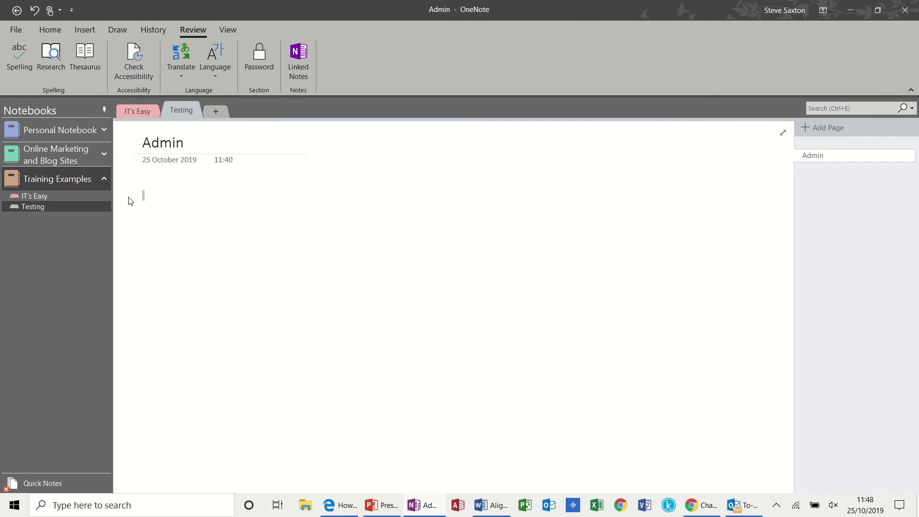
left_click(300, 56)
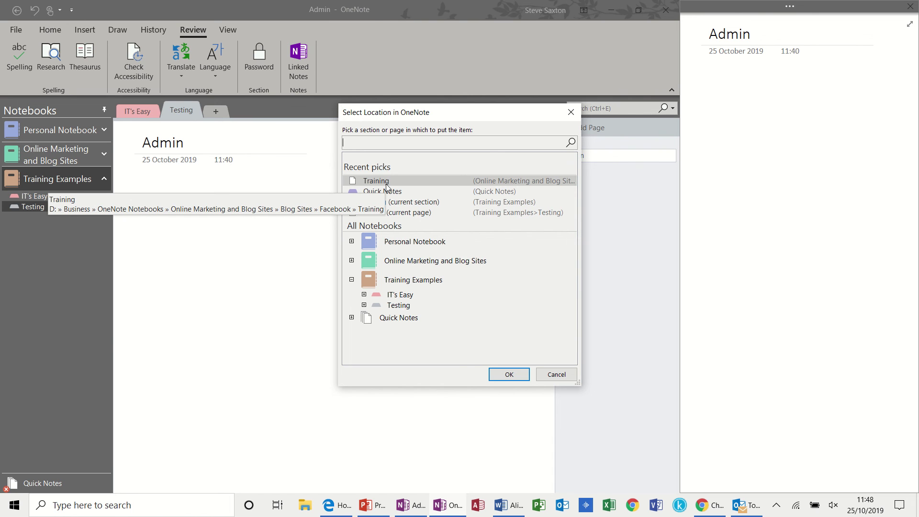
left_click(399, 306)
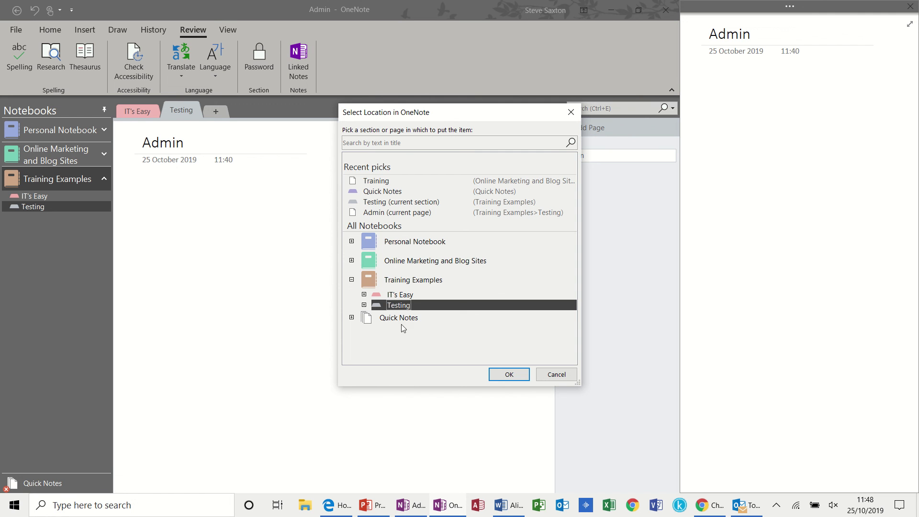
left_click(506, 374)
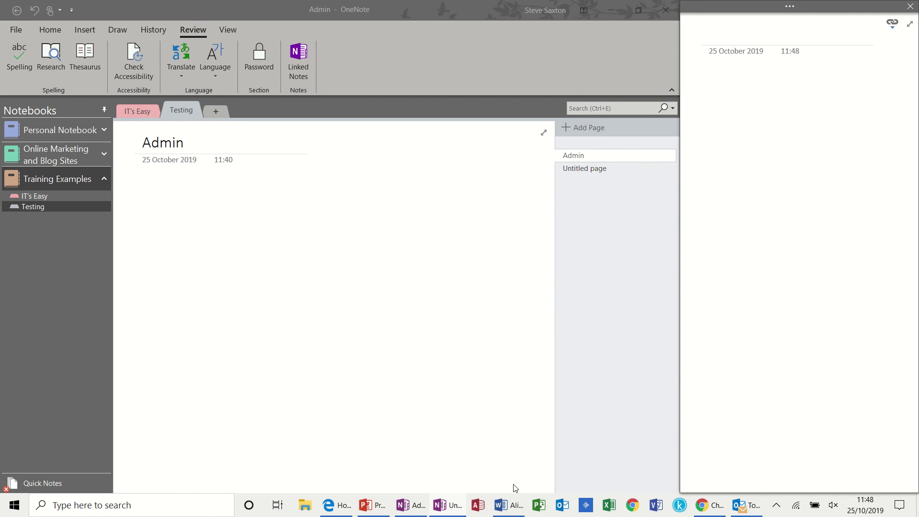
Step: Type the first linked note 'dkj' beside Align.docx and dismiss the Linked Note Taking notice
left_click(509, 505)
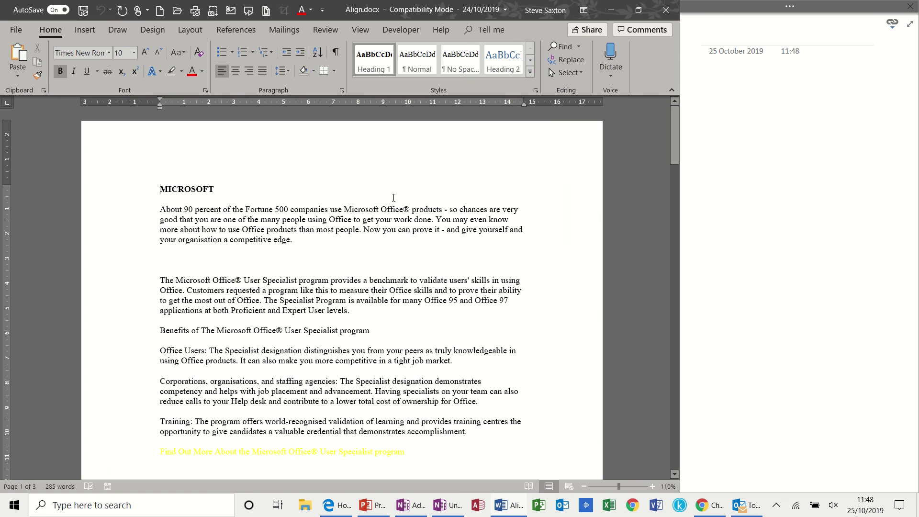
left_click(720, 77)
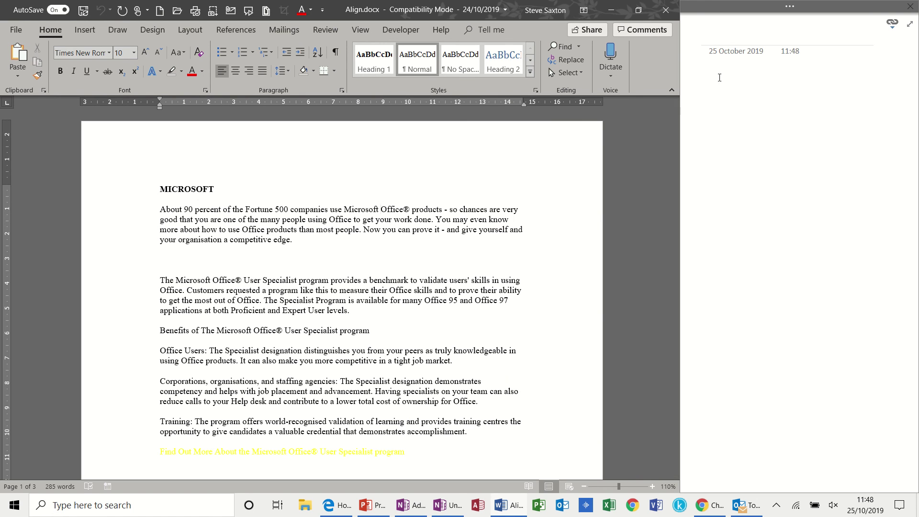
left_click(720, 78)
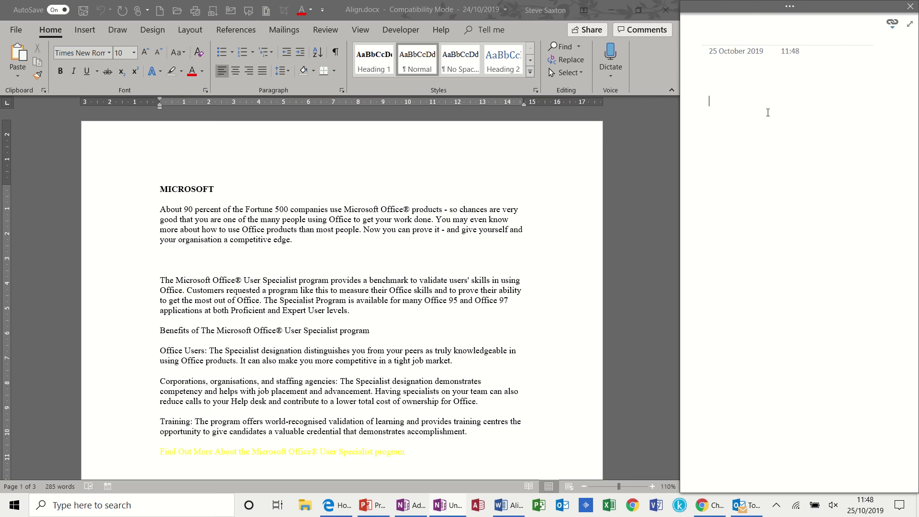
type("dkj")
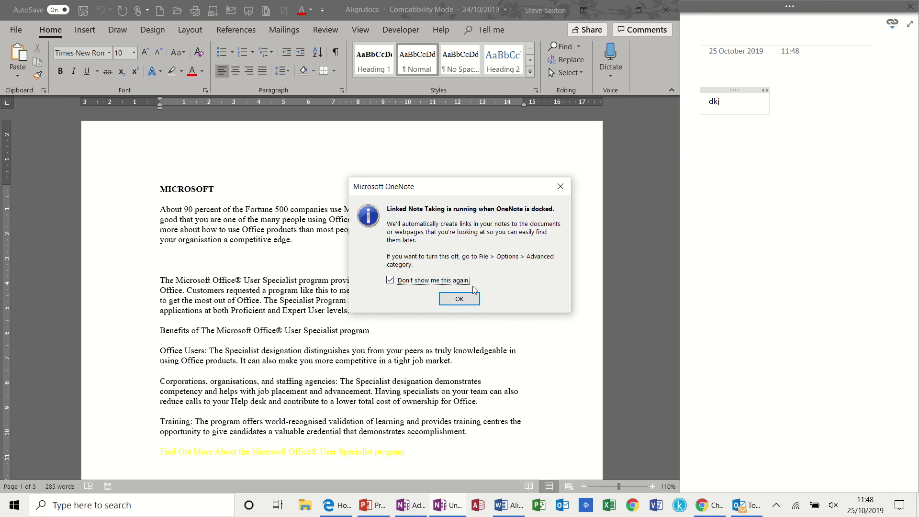
left_click(468, 300)
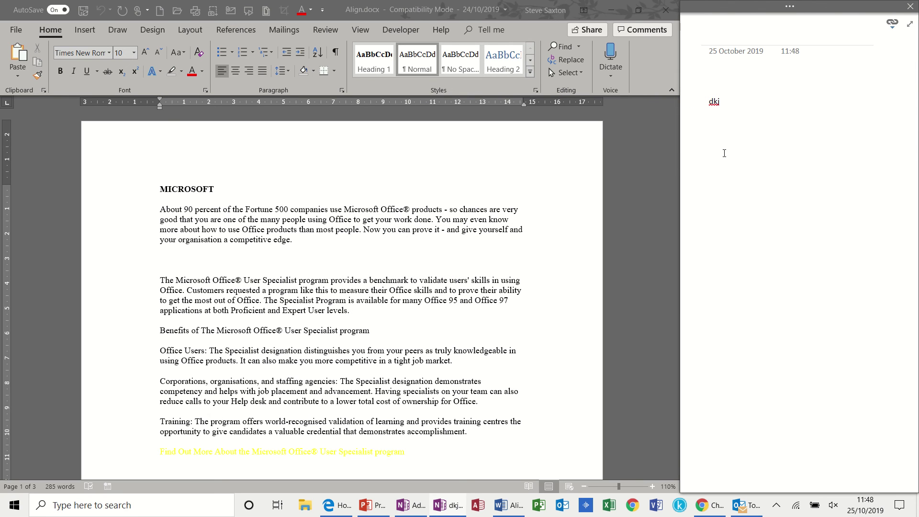
key("alt+Tab")
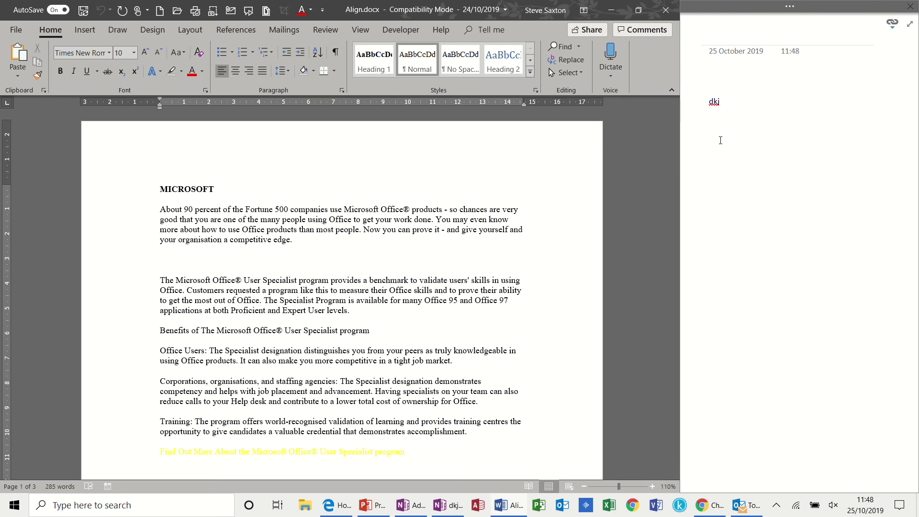
Step: Add note lines 'sdfjhdsfjhds', 'asdvsdajhas' and 'XDJhgsad' while alternating with Word, then close the pane
left_click(721, 139)
type("sdfjhdsfjhds")
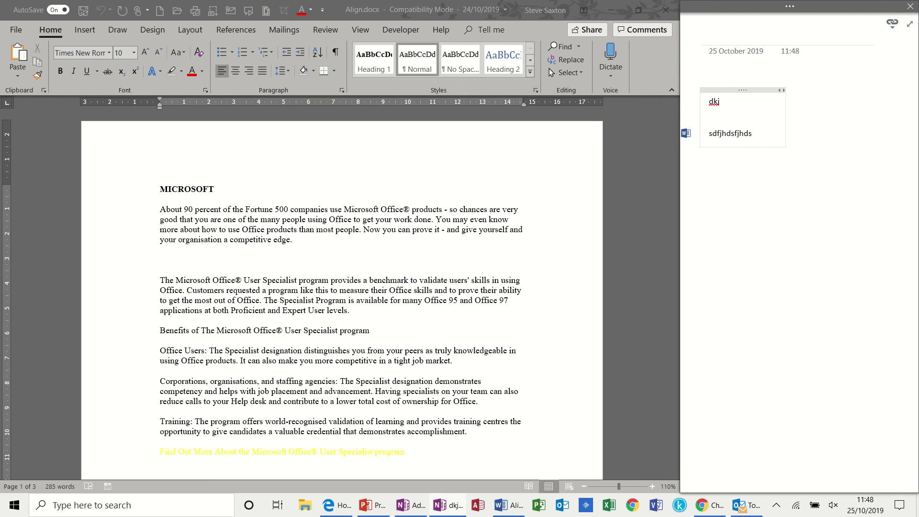
left_click(431, 353)
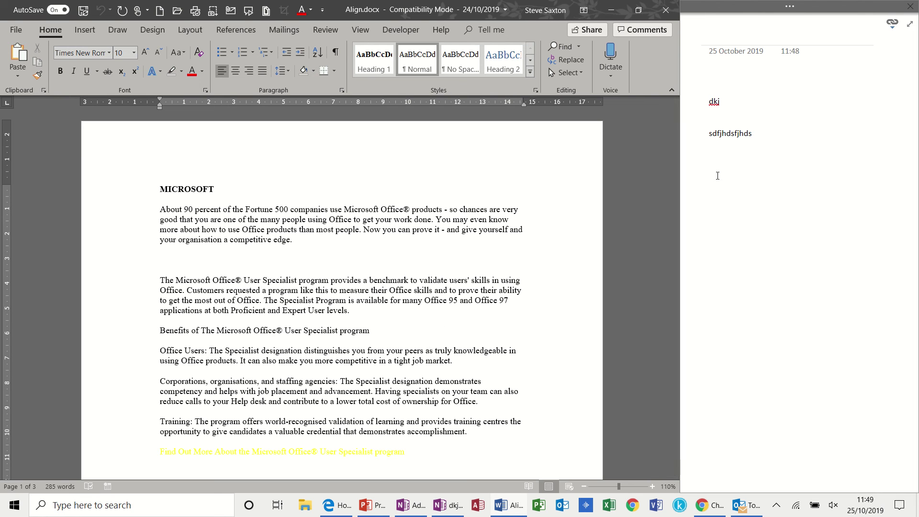
left_click(718, 175)
type("asdvsdajhas")
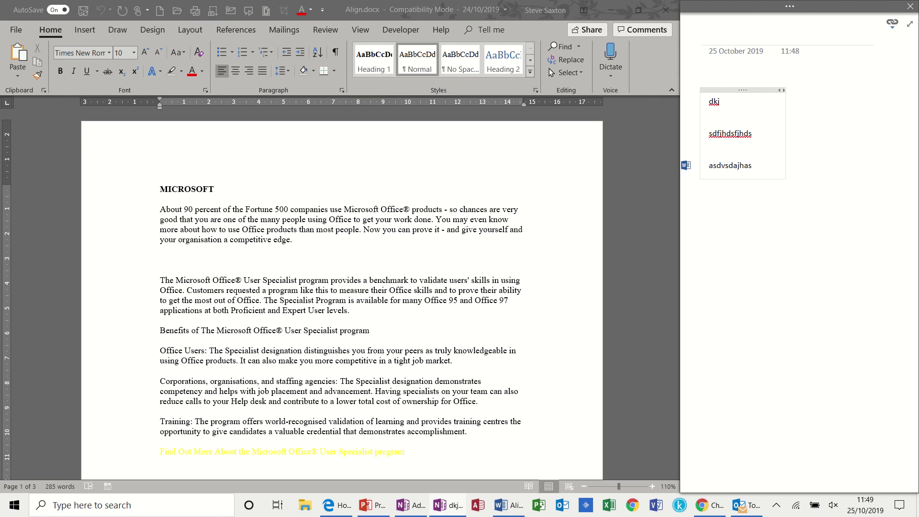
left_click(465, 409)
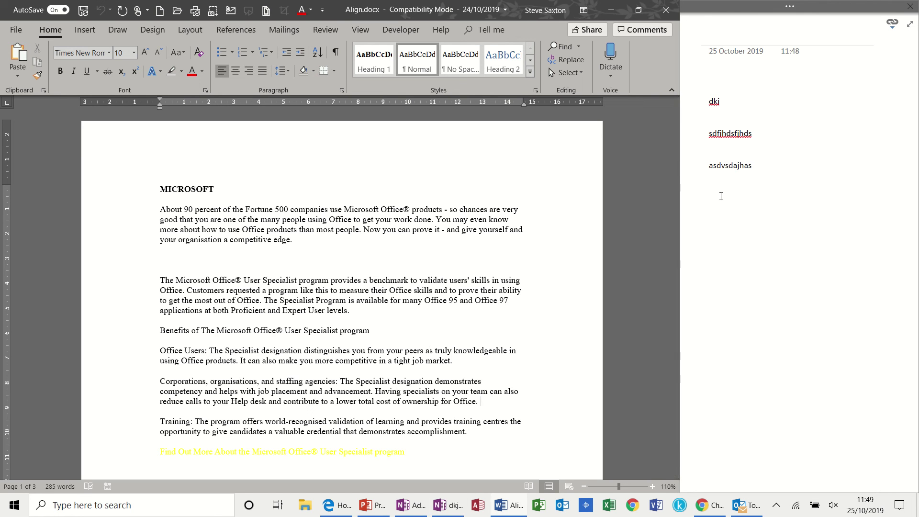
left_click(722, 208)
type("XDJhgsad")
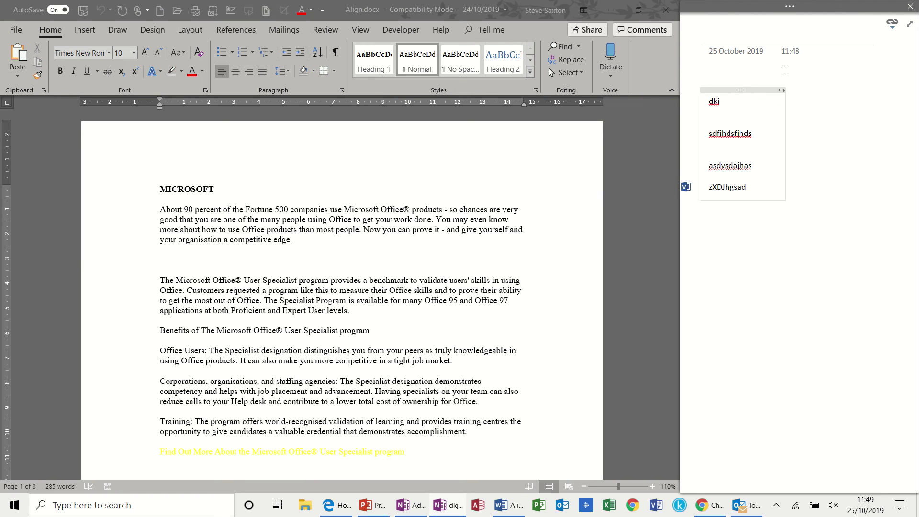
left_click(911, 7)
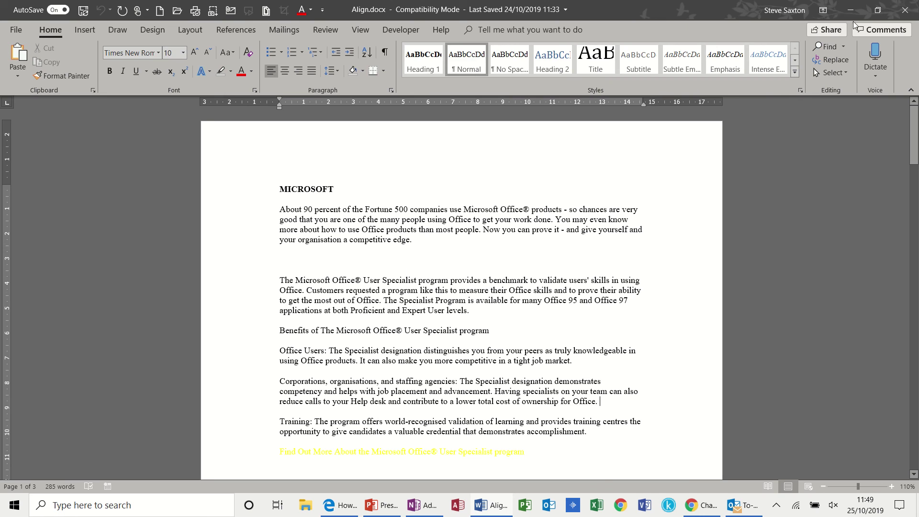
Step: Close Word, then start Linked Notes again and cancel the location dialog
left_click(911, 10)
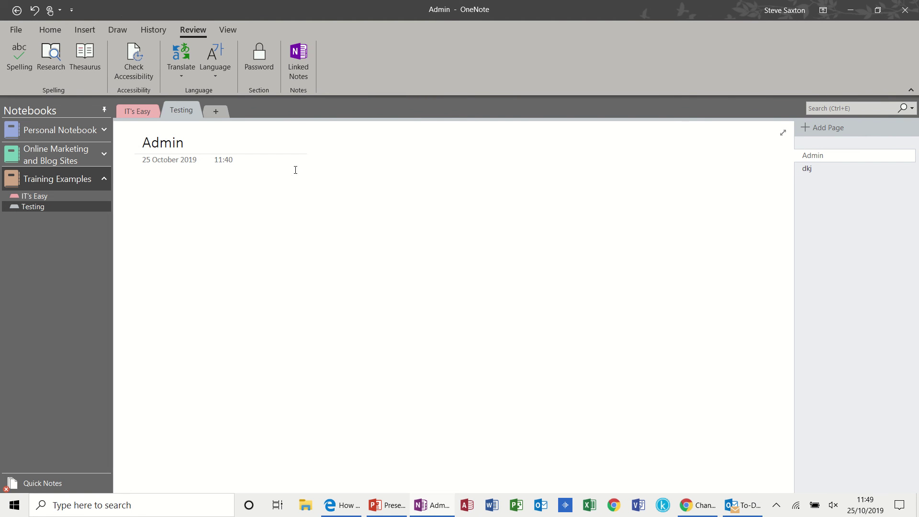
left_click(298, 60)
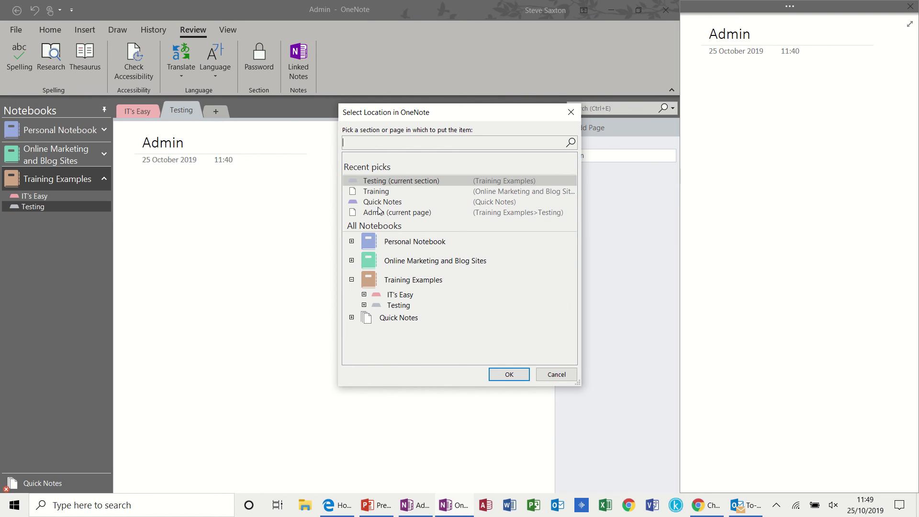
left_click(403, 306)
left_click(559, 377)
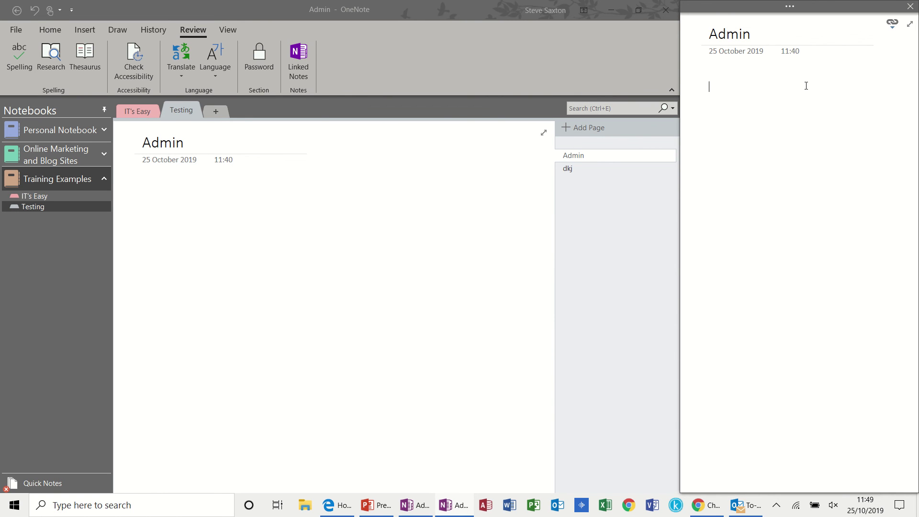
Step: View the Linked Notes options without changes, then close the docked notes window
left_click(893, 24)
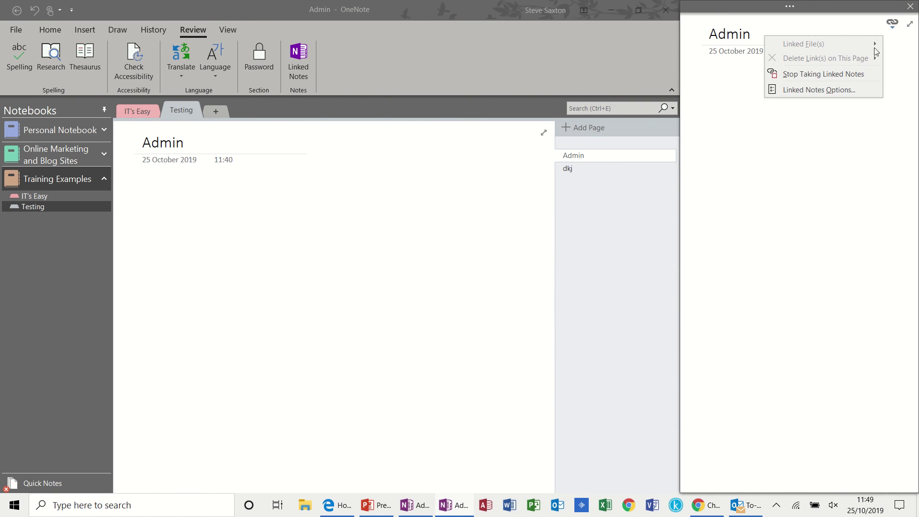
left_click(841, 91)
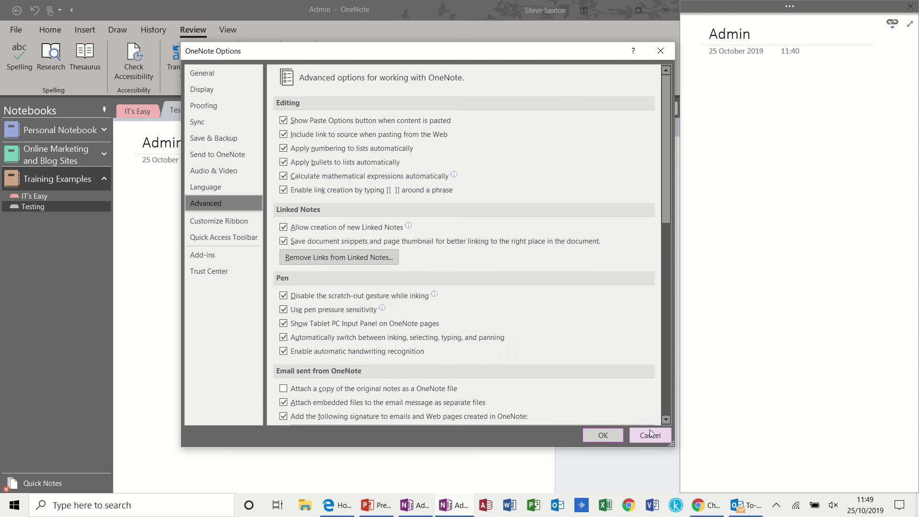
left_click(651, 436)
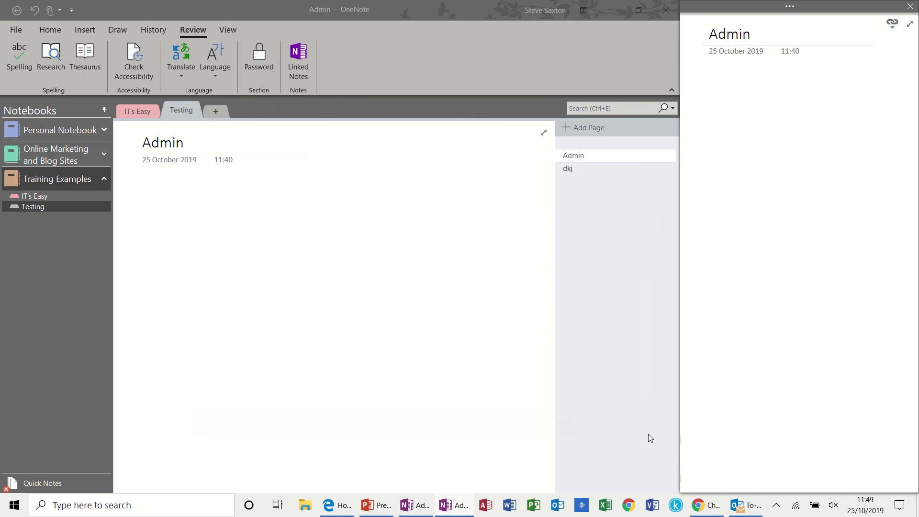
left_click(910, 6)
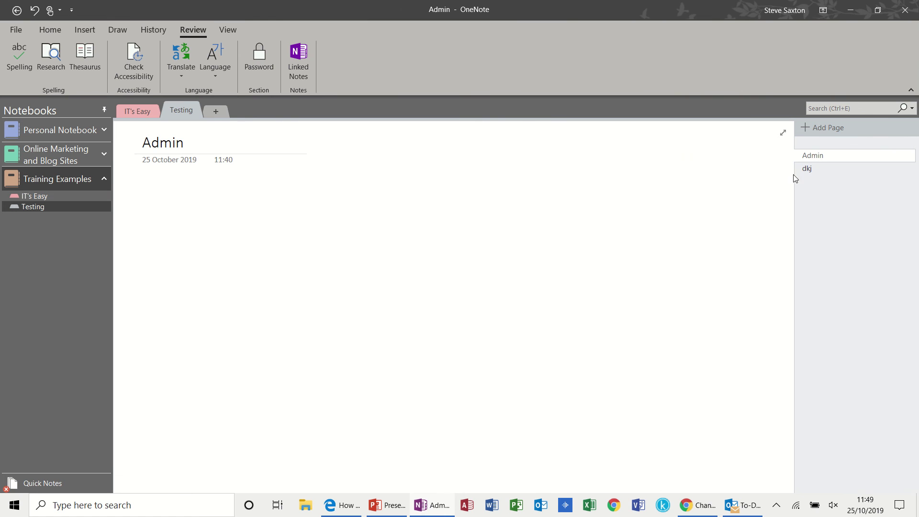
Step: From the dkj page's linked note, open the downloaded Align.docx in Chrome
left_click(807, 169)
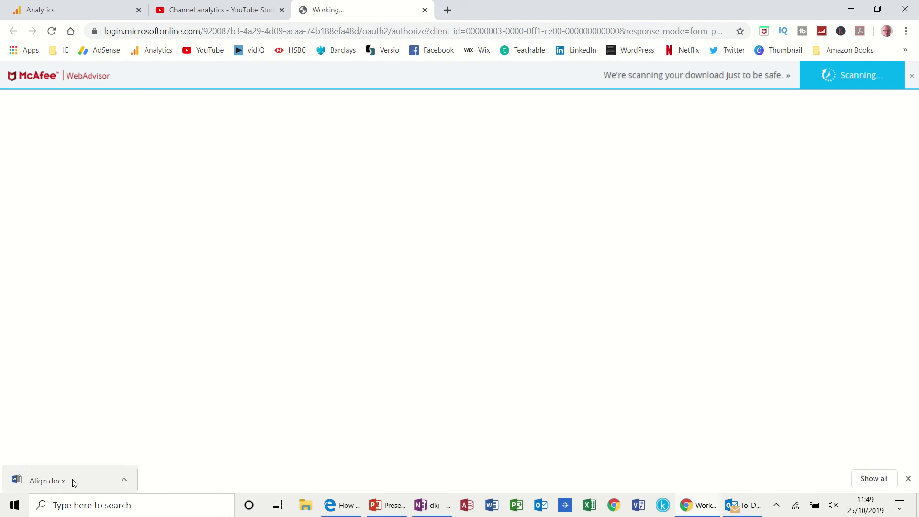
left_click(63, 482)
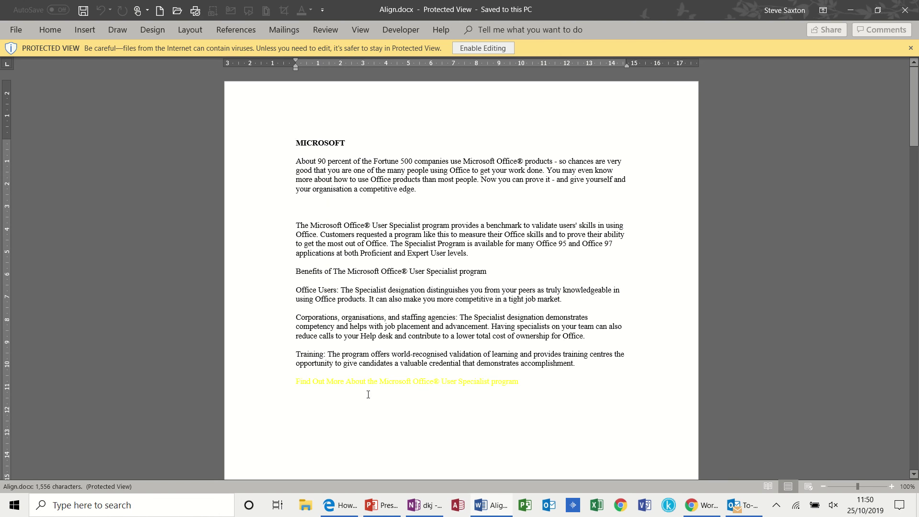
Step: Enable editing on Align.docx and the second linked copy Align (1).docx, returning to OneNote's dkj page
left_click(470, 50)
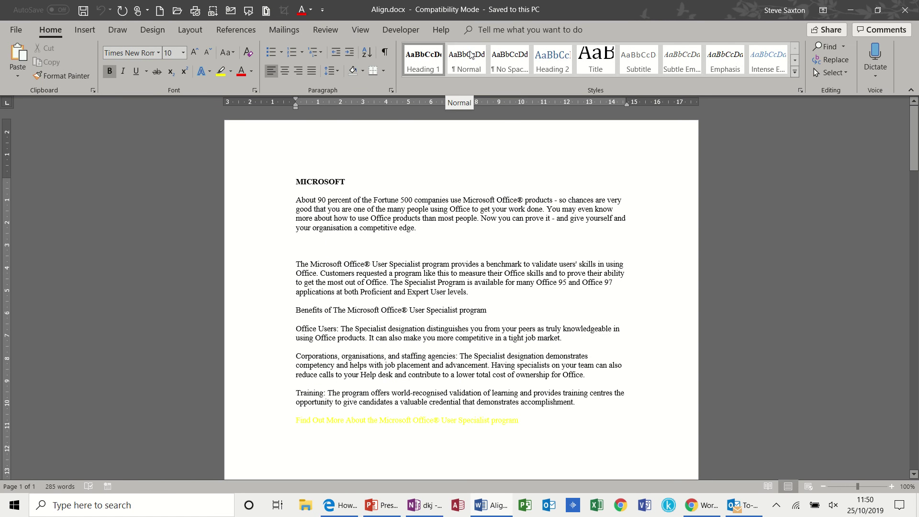
left_click(425, 505)
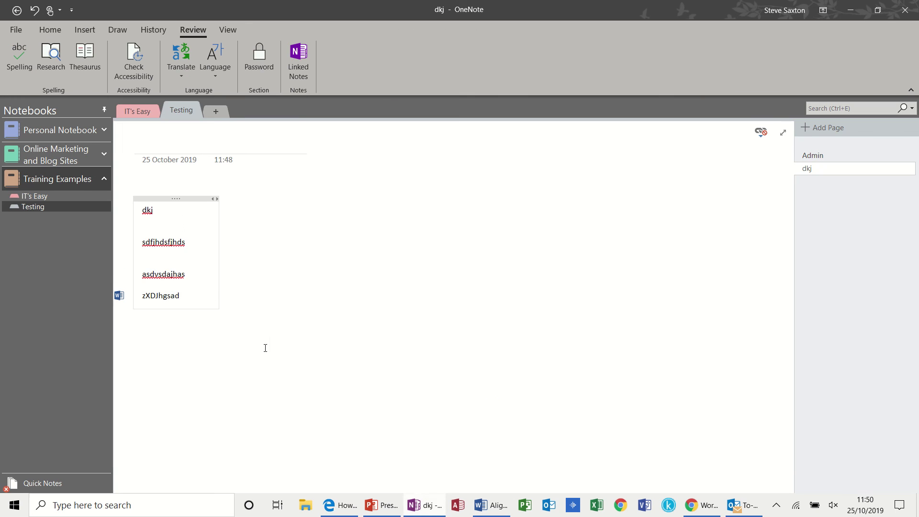
left_click(123, 244)
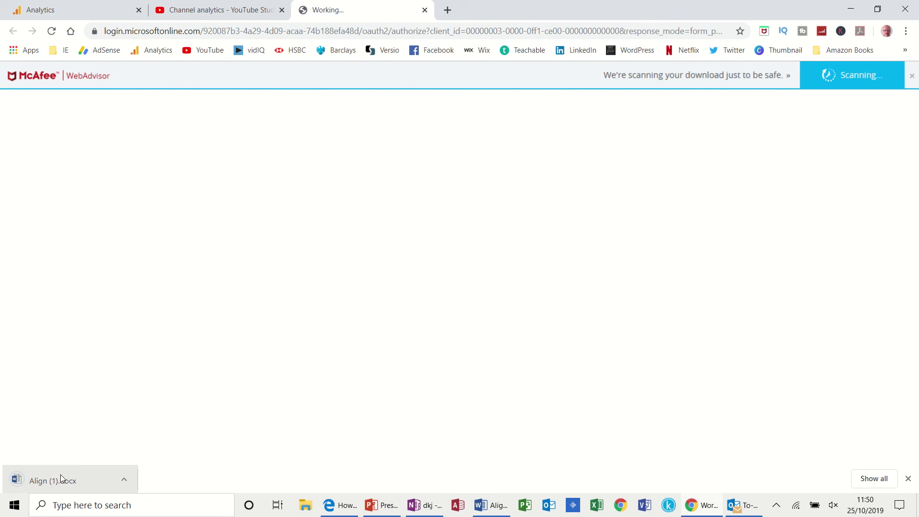
left_click(57, 478)
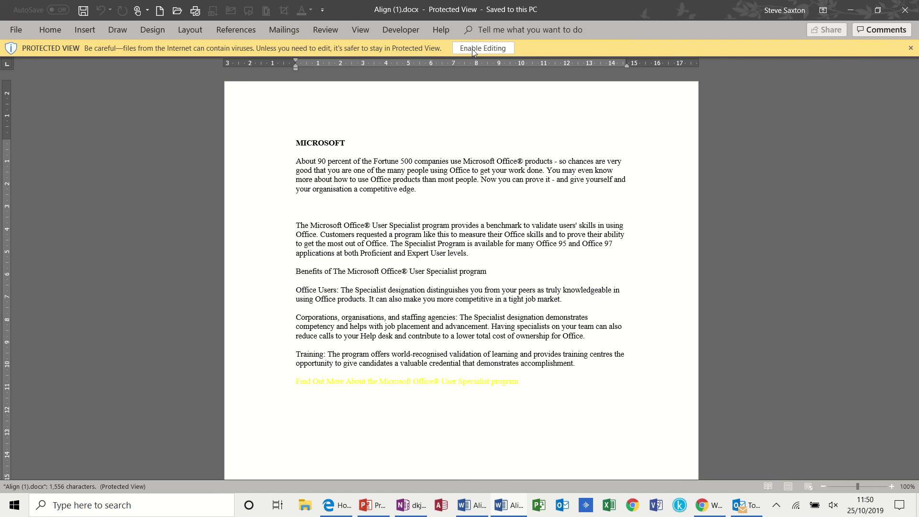
left_click(474, 49)
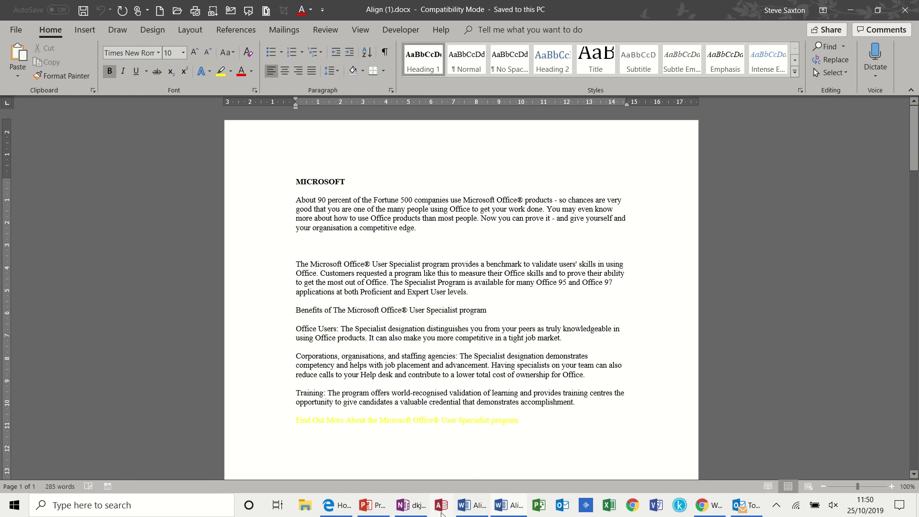
left_click(411, 505)
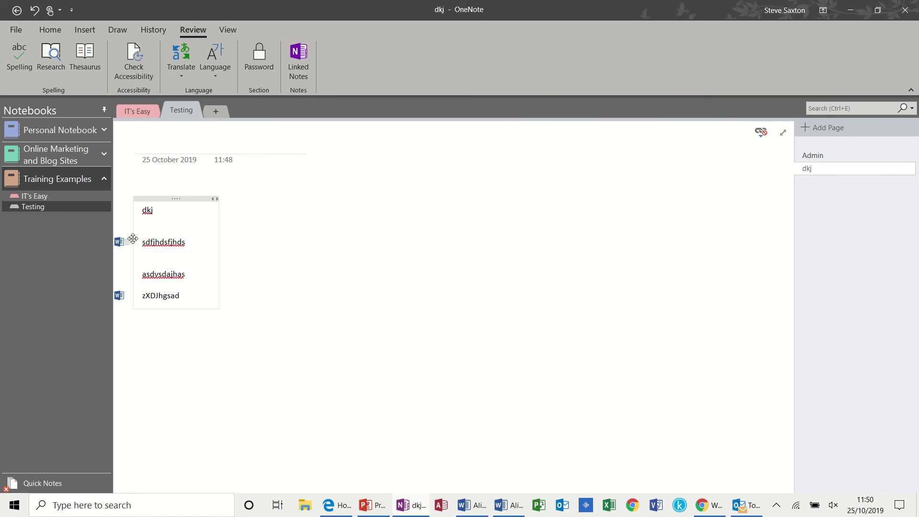
mouse_move(122, 246)
mouse_move(123, 214)
mouse_move(123, 277)
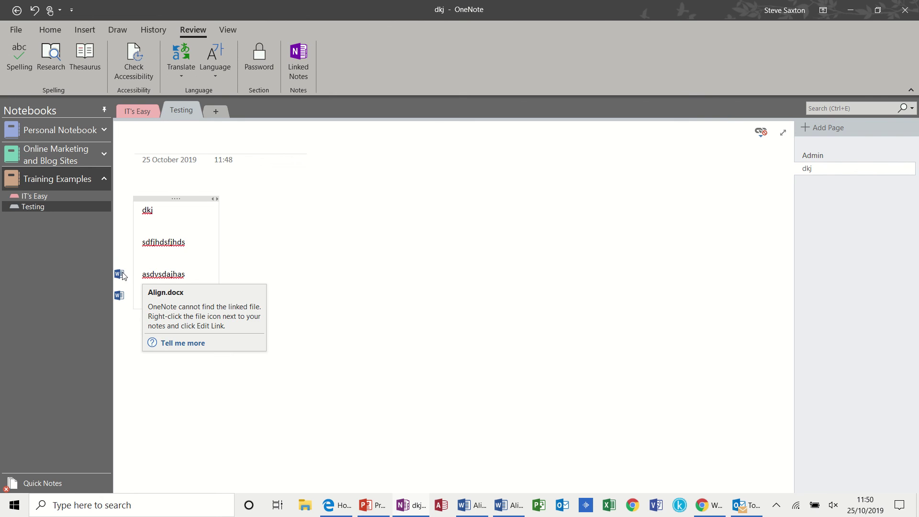